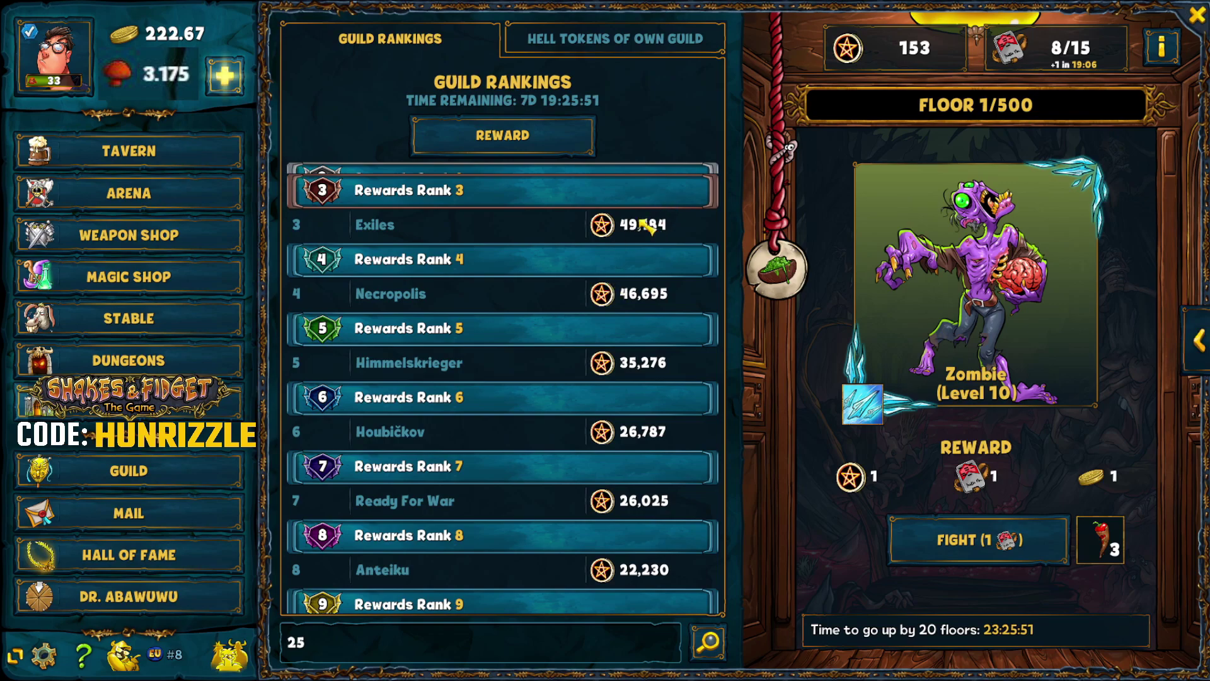
Step: Examine the top-ranked guilds and their Hell token totals in the guild rankings
scroll(541, 341, up, 3)
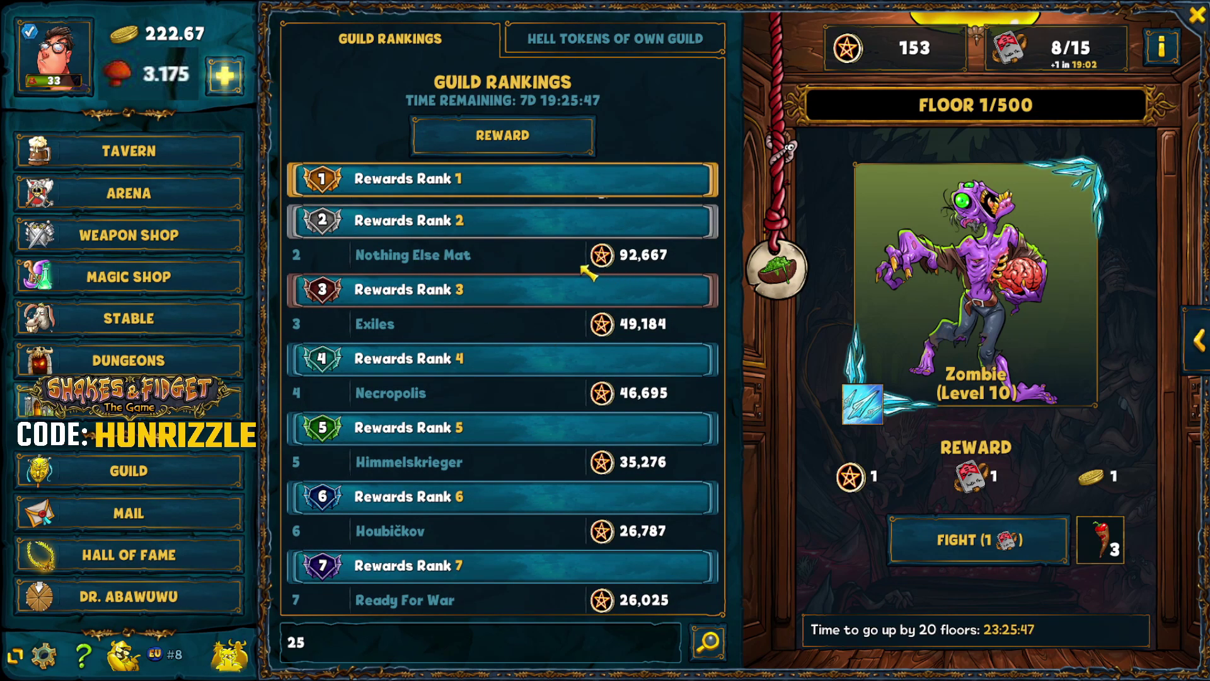
scroll(574, 272, up, 1)
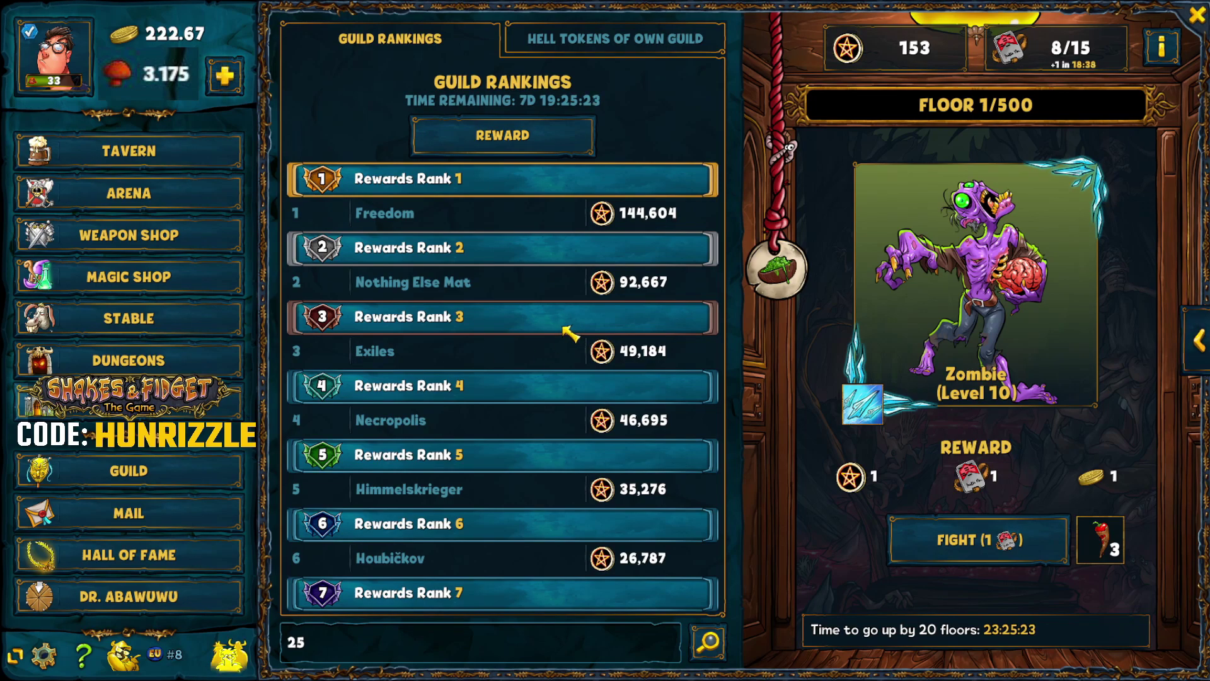
scroll(571, 332, down, 2)
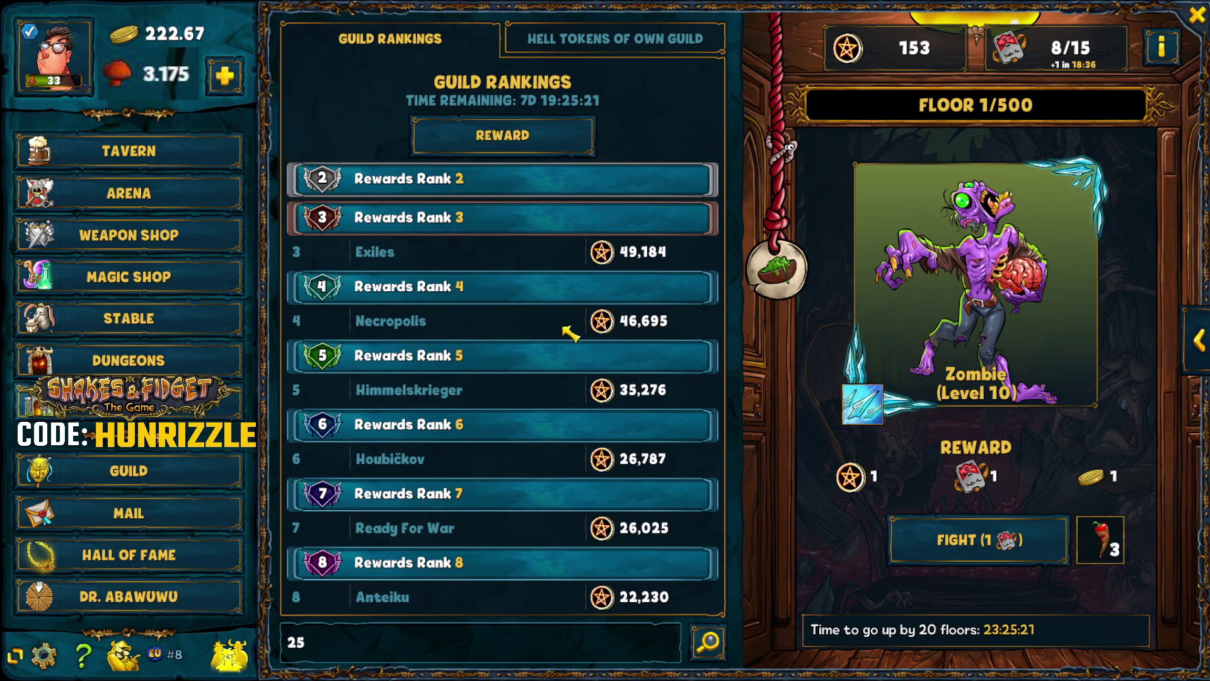
scroll(570, 332, up, 2)
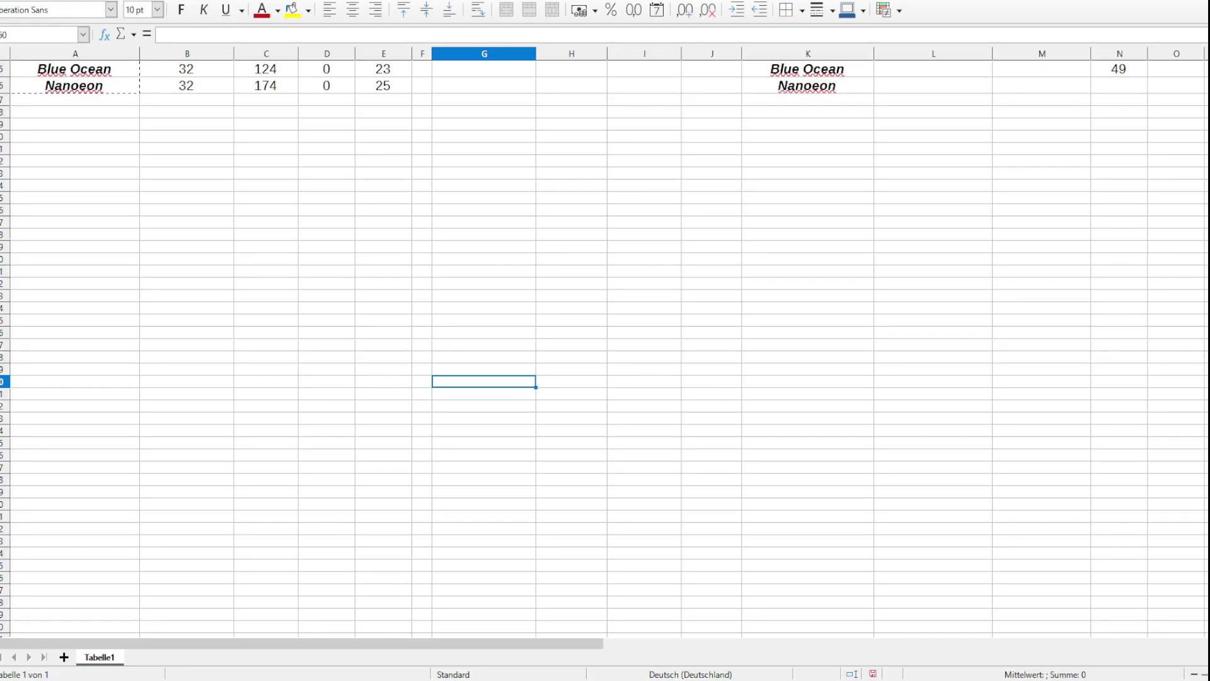
Step: Switch to the guild comparison spreadsheet and look through the guild list from Freedom to Nanoeon
click(187, 370)
scroll(186, 369, up, 1)
scroll(604, 350, up, 6)
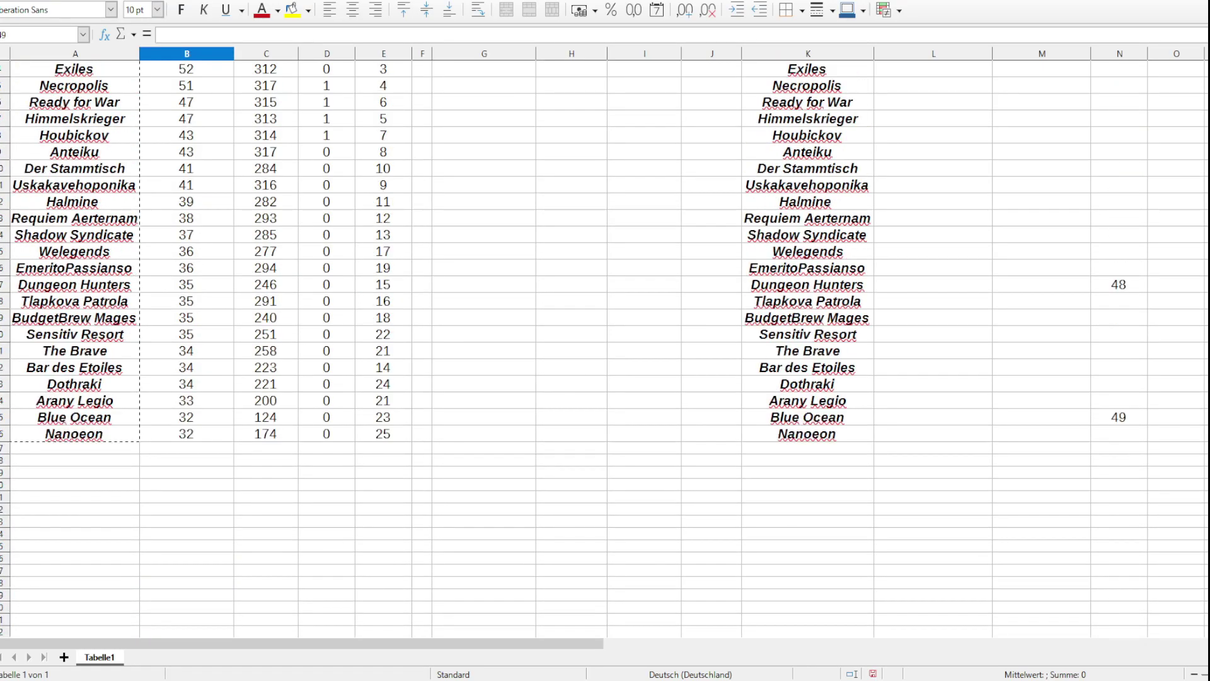
scroll(604, 350, down, 5)
scroll(603, 350, down, 3)
scroll(604, 350, up, 9)
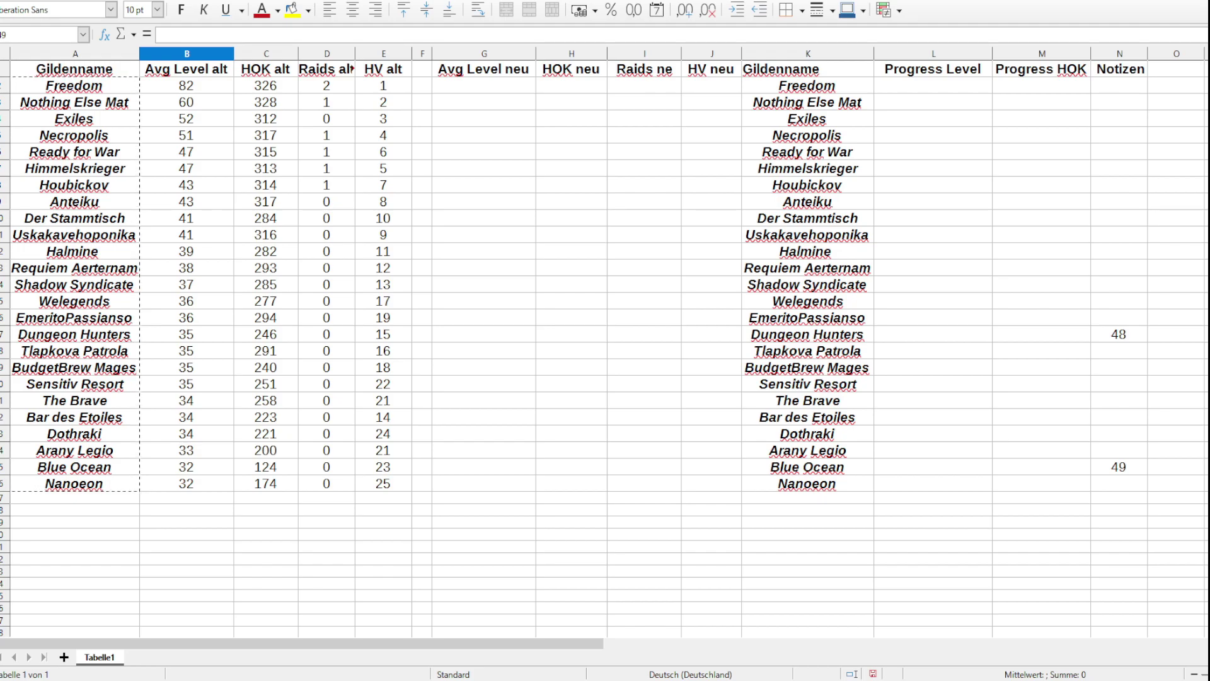
Step: Inspect Freedom's old average level, HOK, raids and HV entries and the matching columns for new values
click(186, 86)
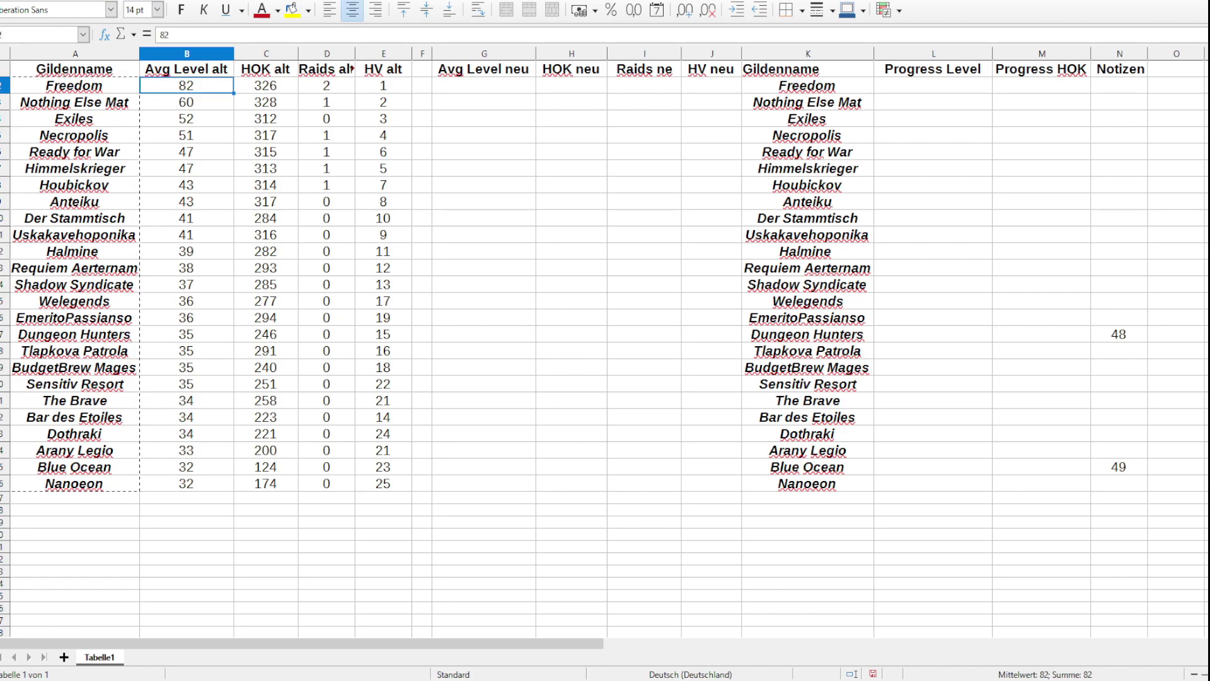
click(266, 85)
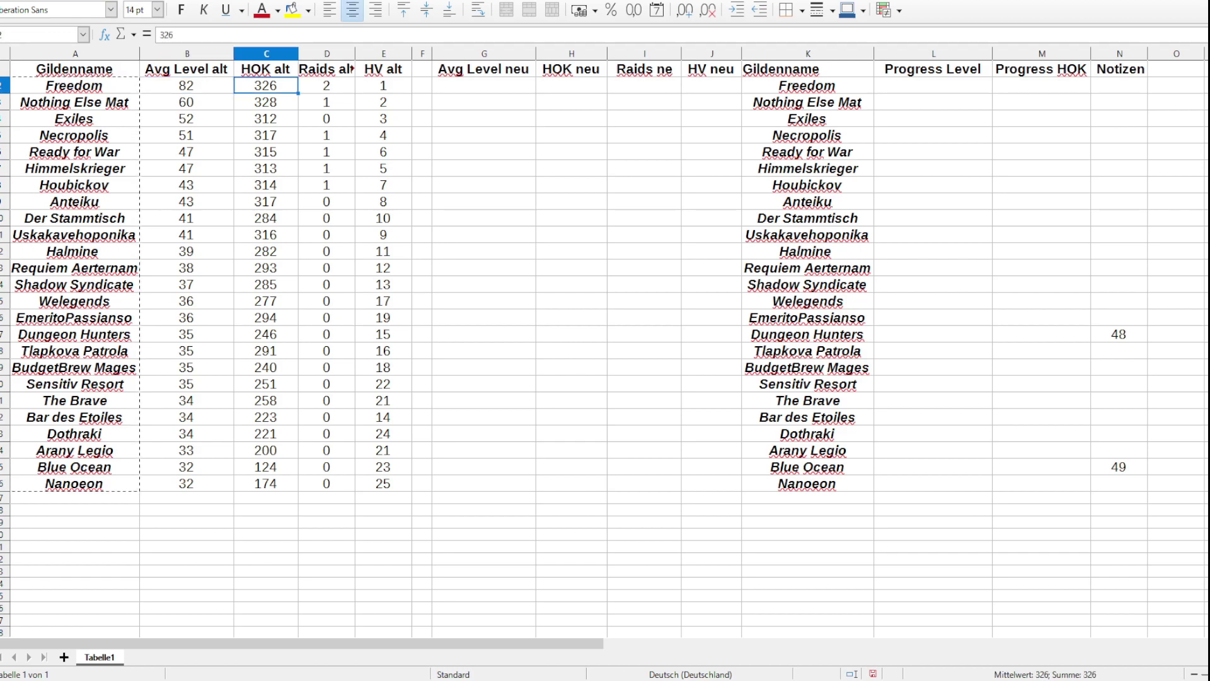
click(326, 86)
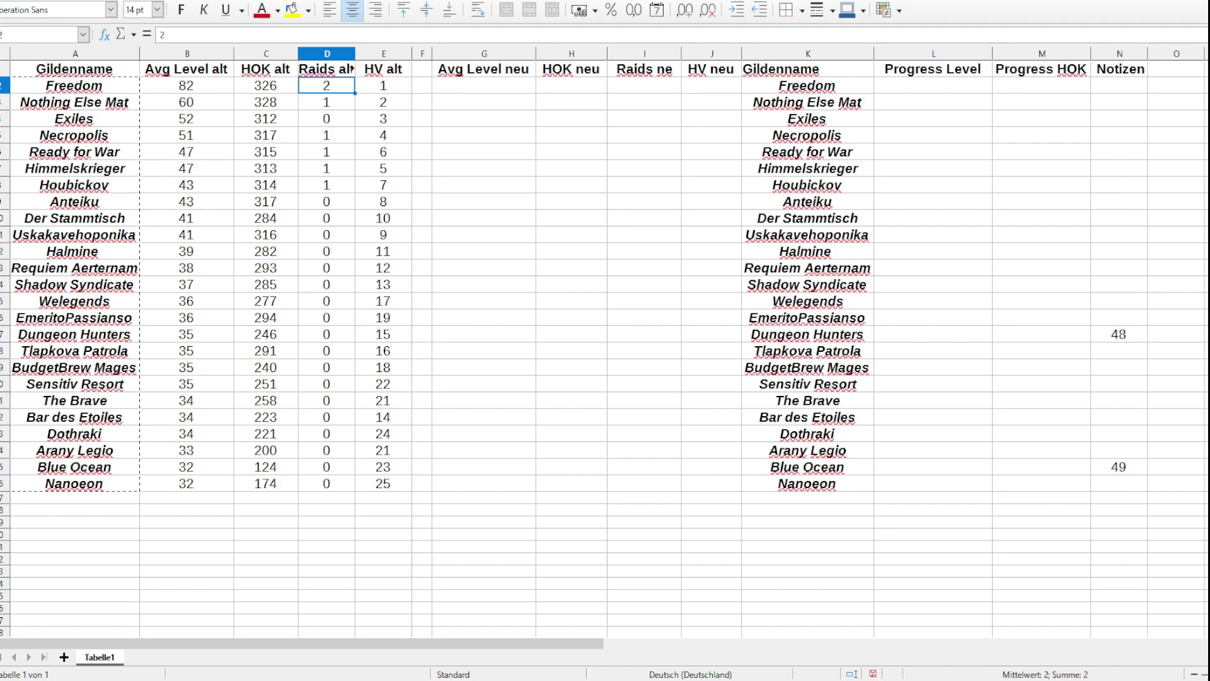
click(383, 86)
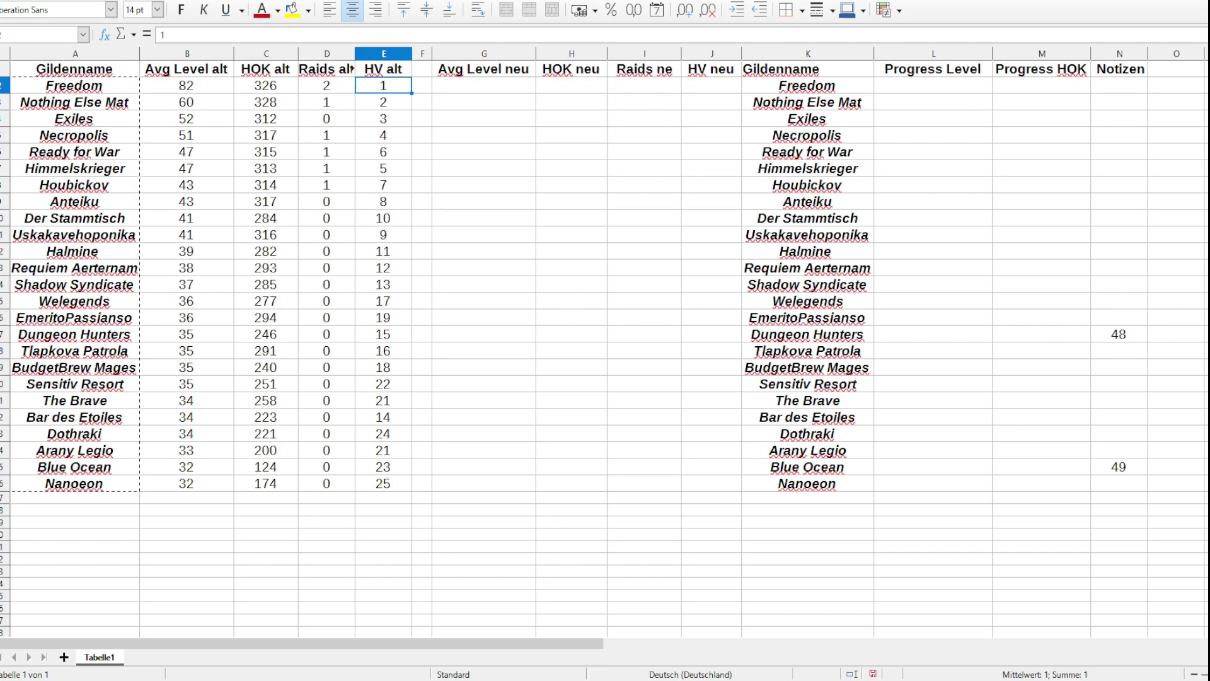
click(484, 69)
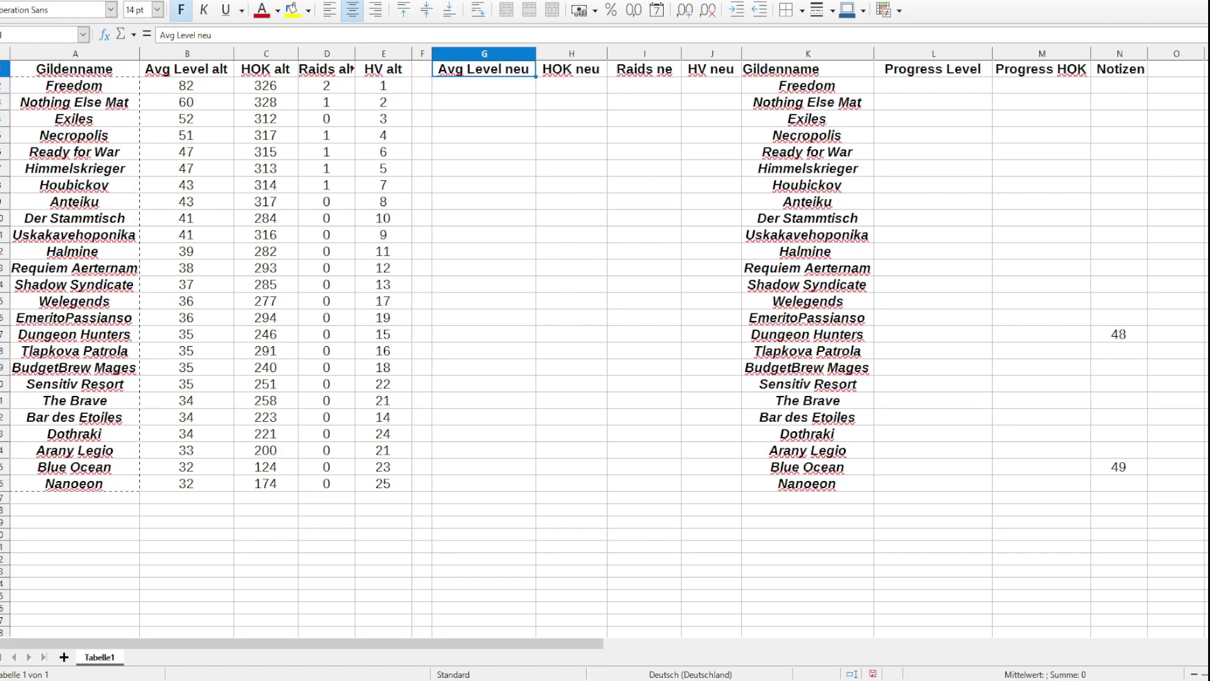
click(572, 85)
Step: Correct the heading of the new raids column to "Raids neu"
click(644, 69)
click(201, 35)
text(u)
click(644, 135)
Step: Center the Gildenname heading of the second guild list in column K
click(712, 69)
click(808, 86)
click(808, 69)
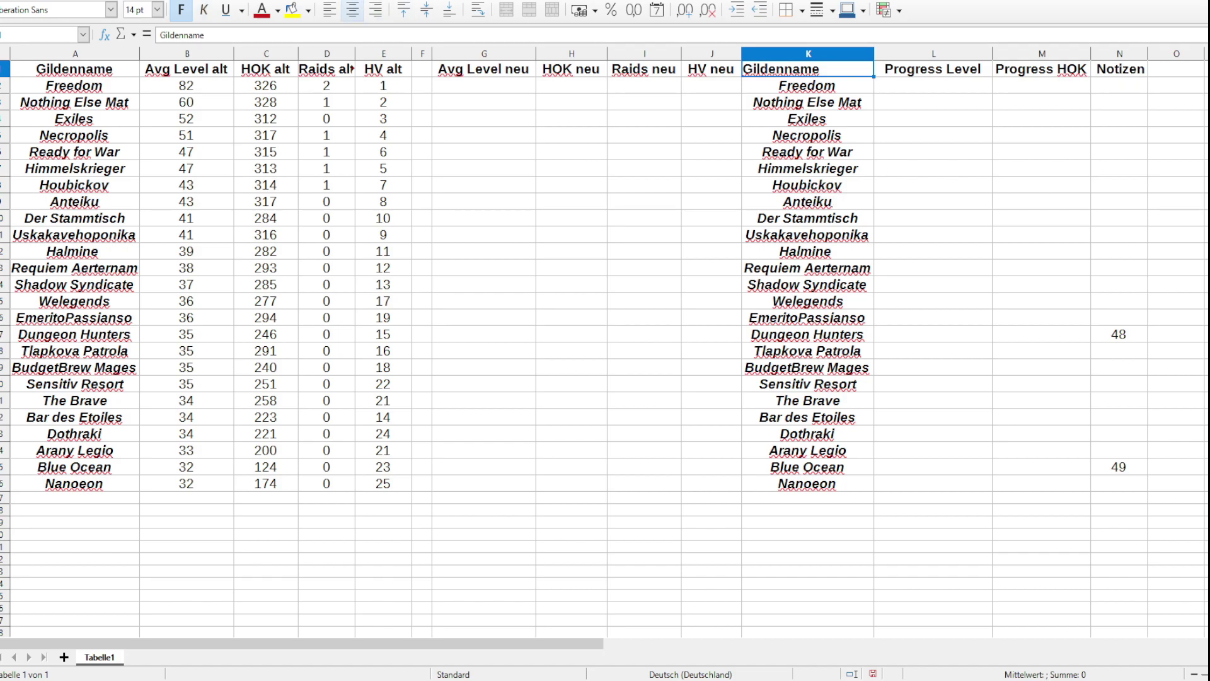
click(352, 9)
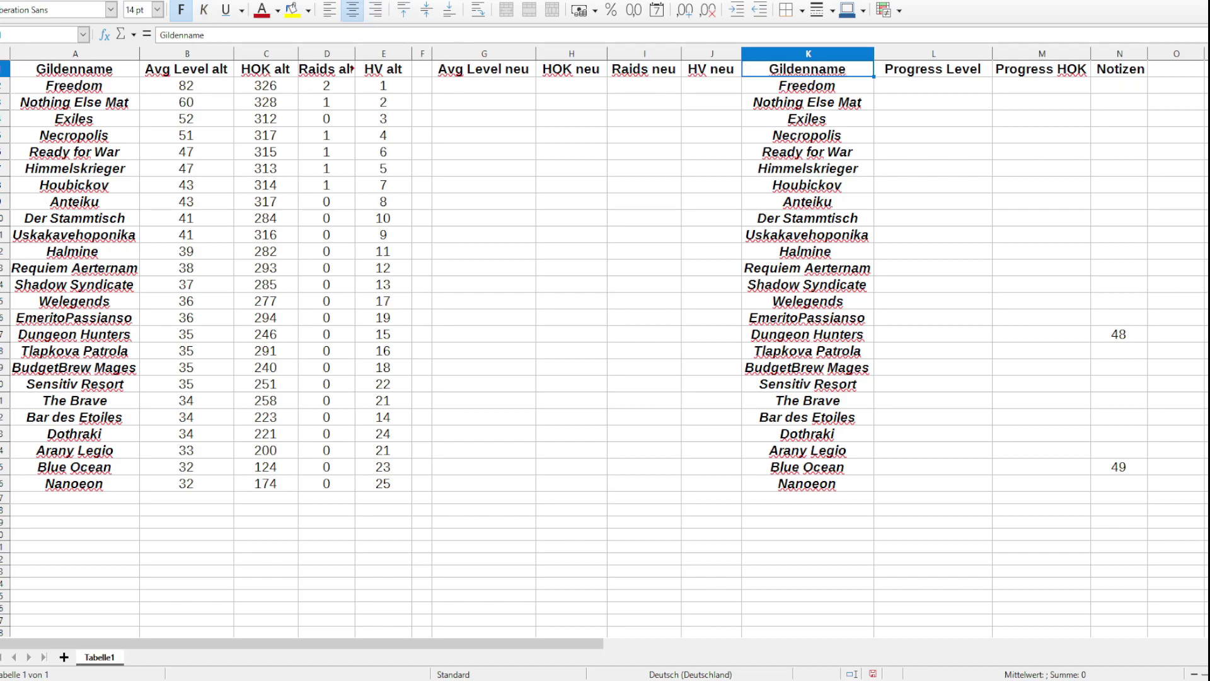
Step: Examine the Progress Level and Progress HOK columns alongside Freedom's old and new average level cells
click(933, 69)
click(1041, 69)
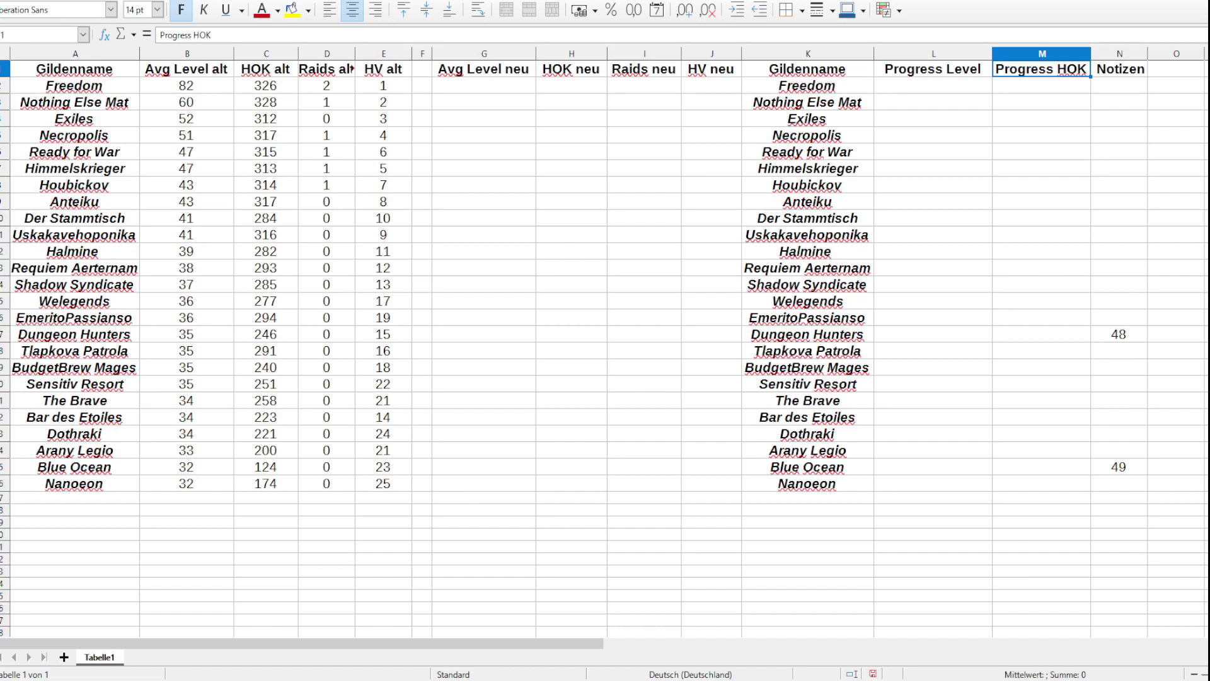
click(187, 86)
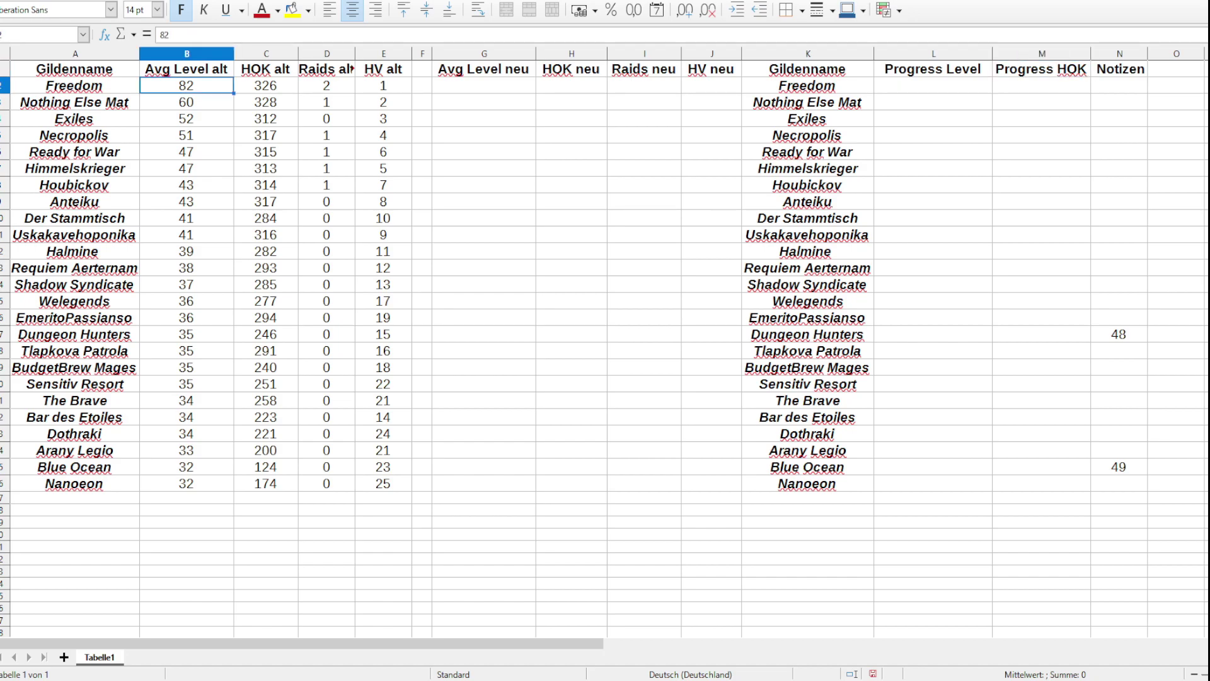
click(484, 86)
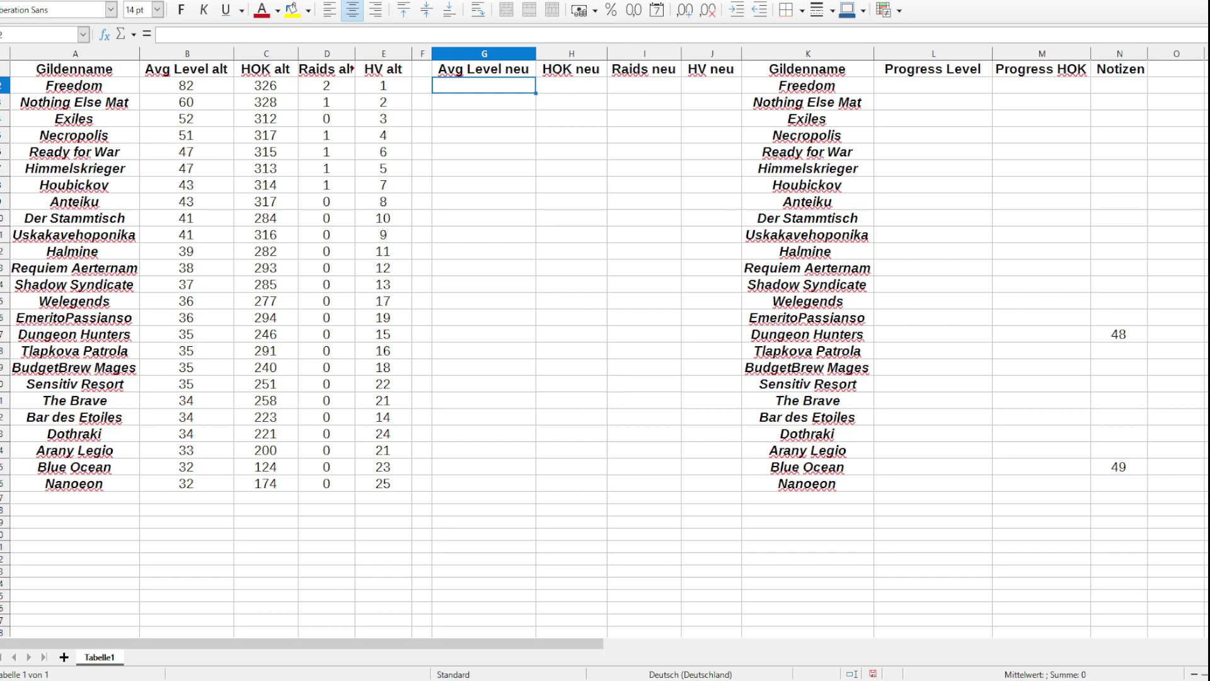
click(933, 102)
click(1042, 86)
click(934, 86)
click(1042, 102)
click(933, 102)
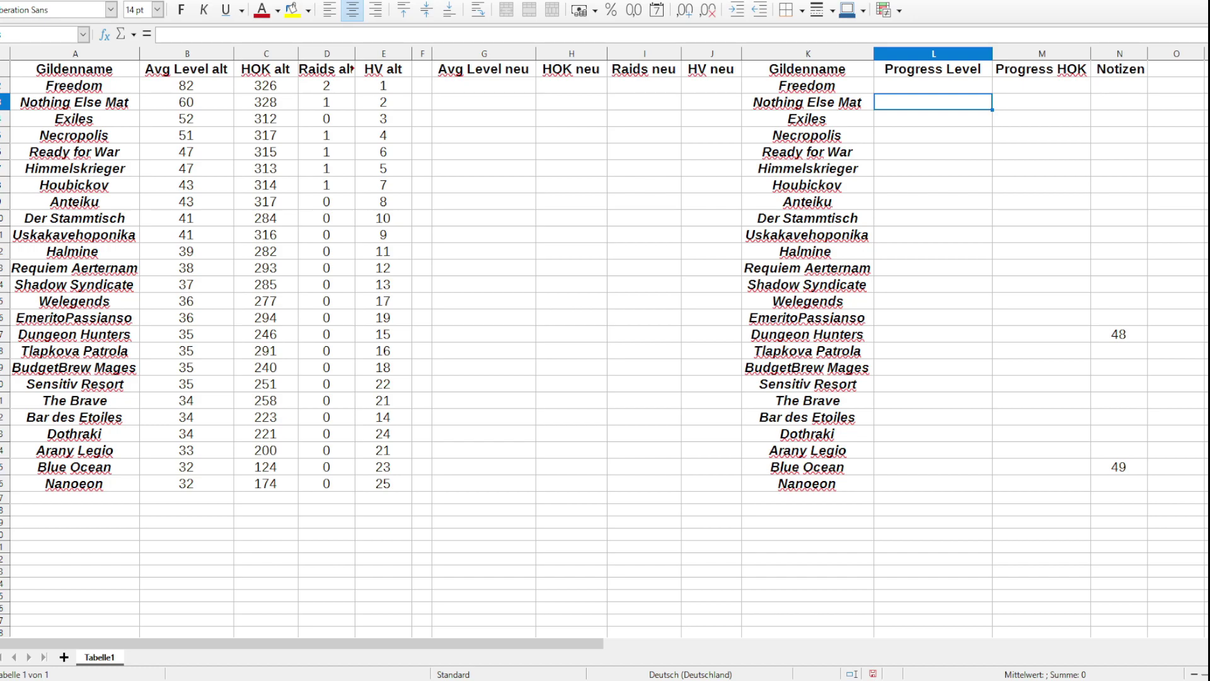
click(1041, 135)
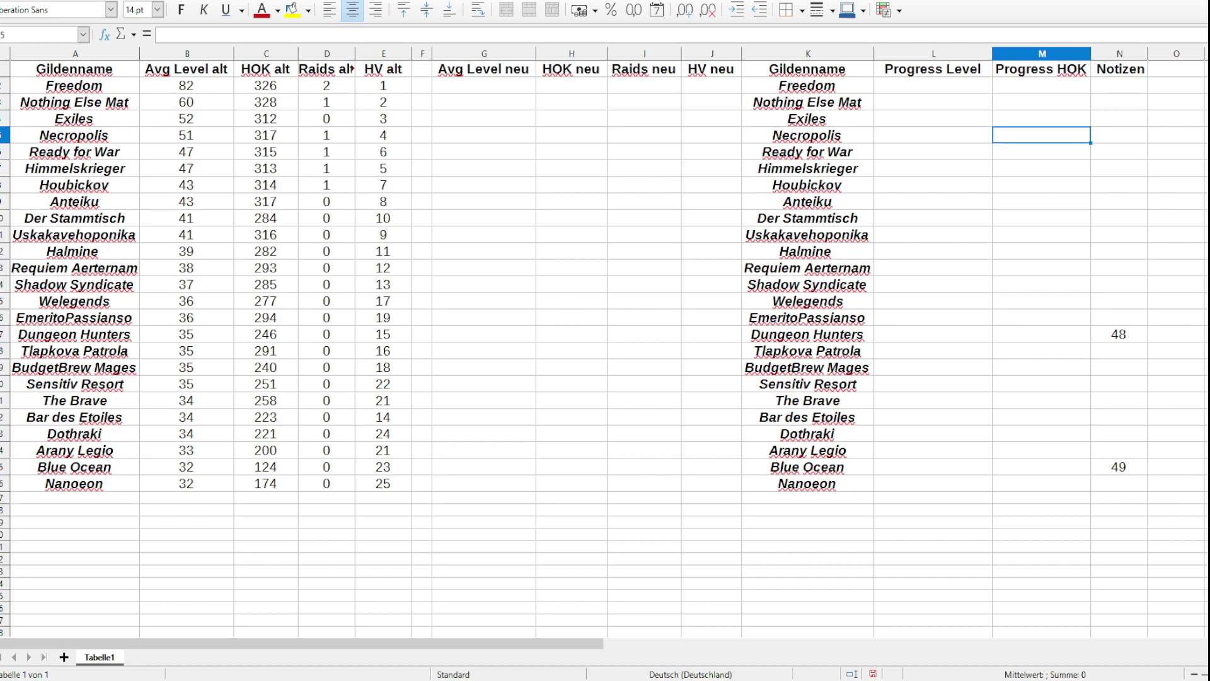
Step: Compare the old average level and HOK values of Nanoeon and Blue Ocean, including Blue Ocean's entry under Notizen
click(187, 135)
click(186, 483)
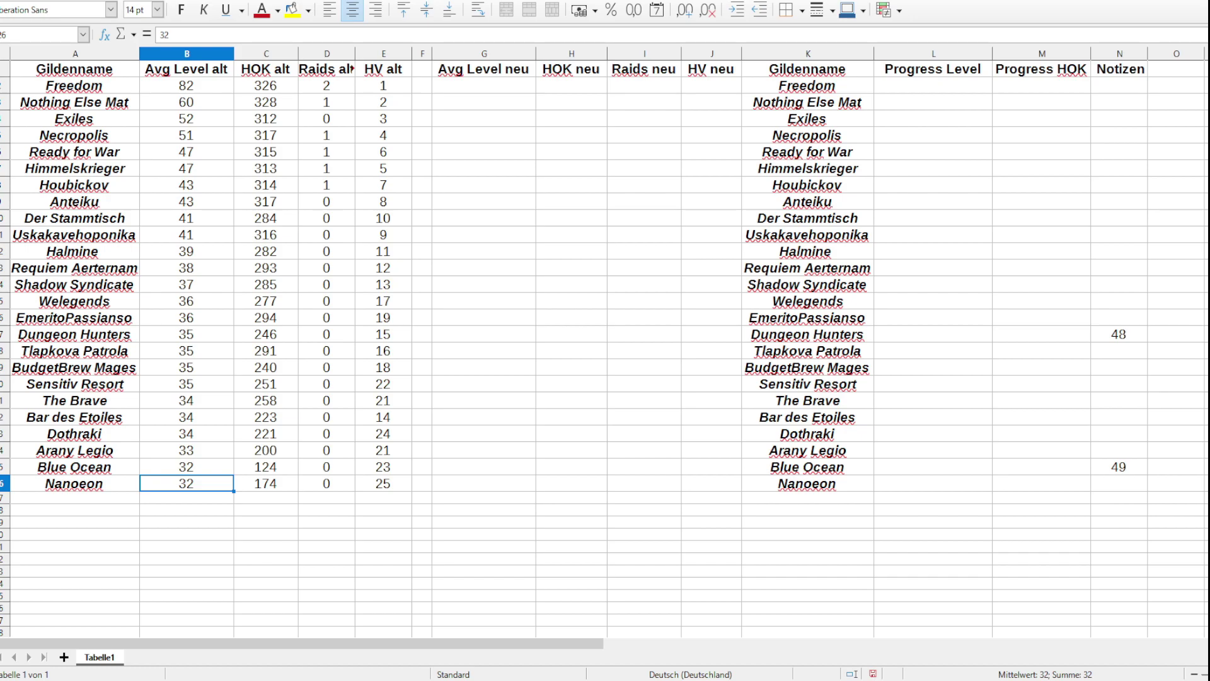
key(Up)
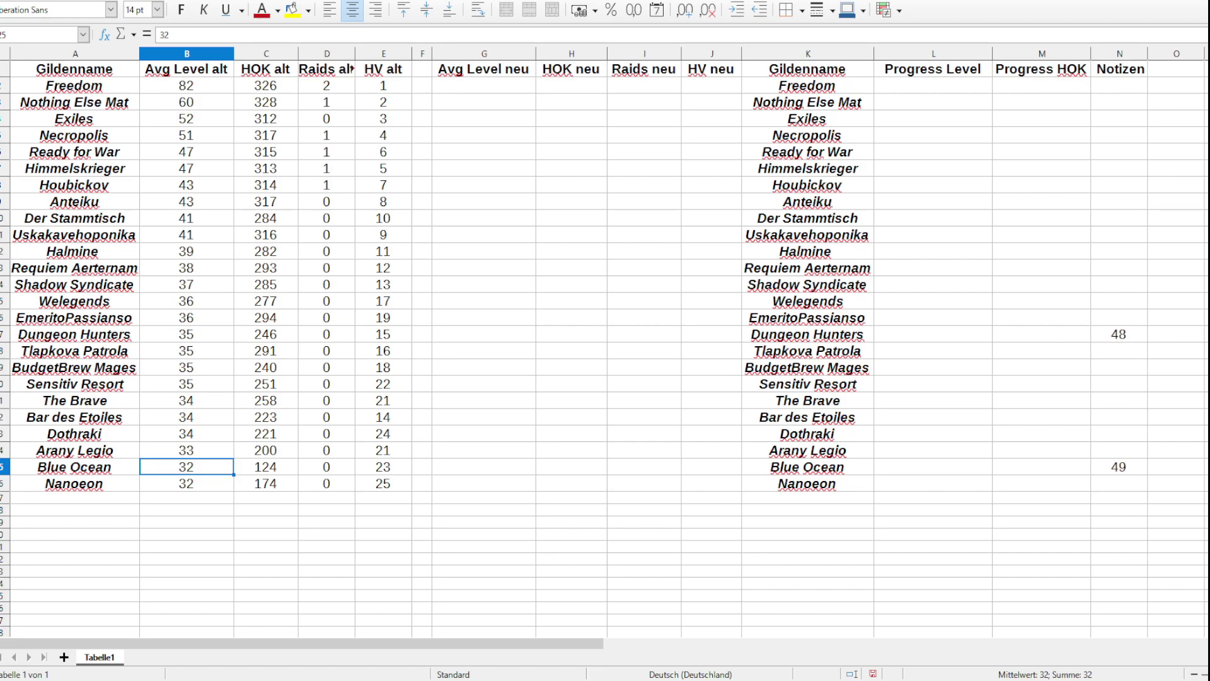
key(Down)
key(Up)
key(Right)
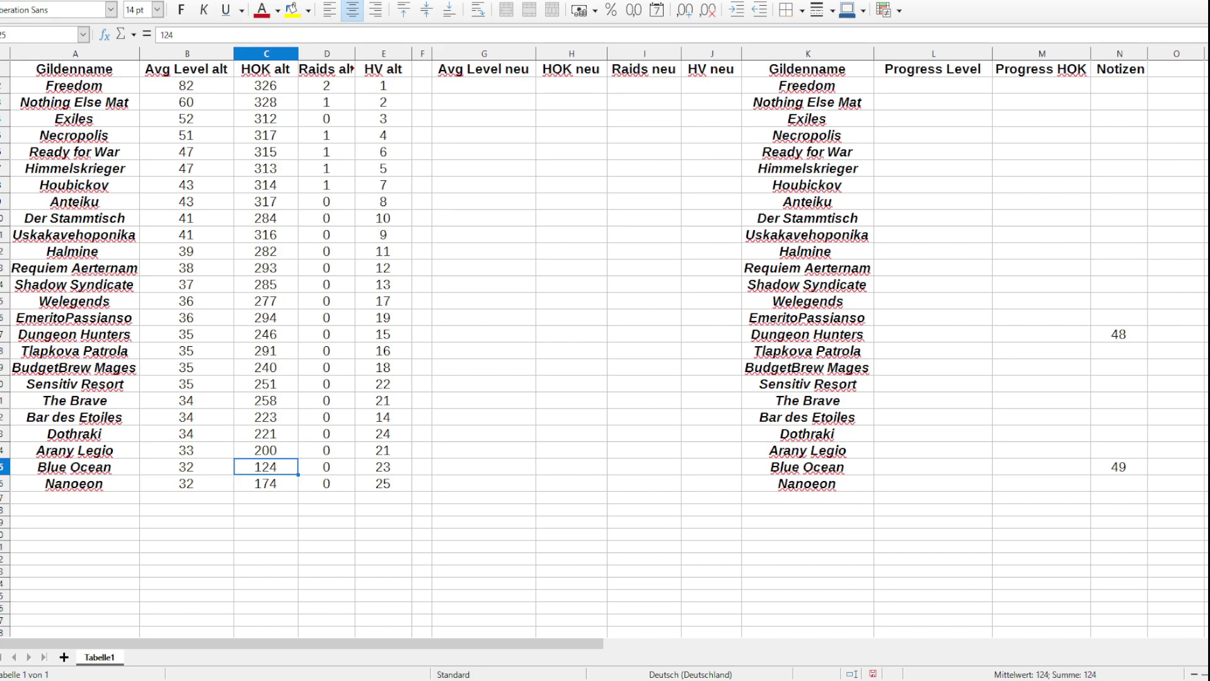
click(1118, 466)
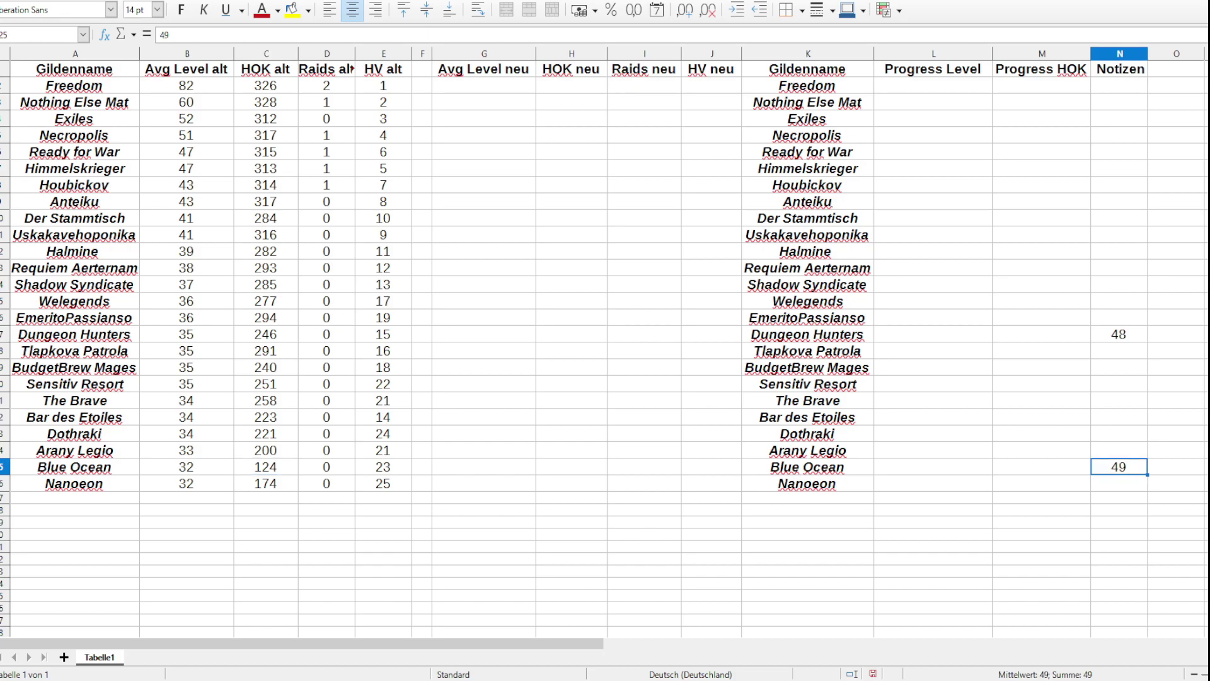
click(266, 467)
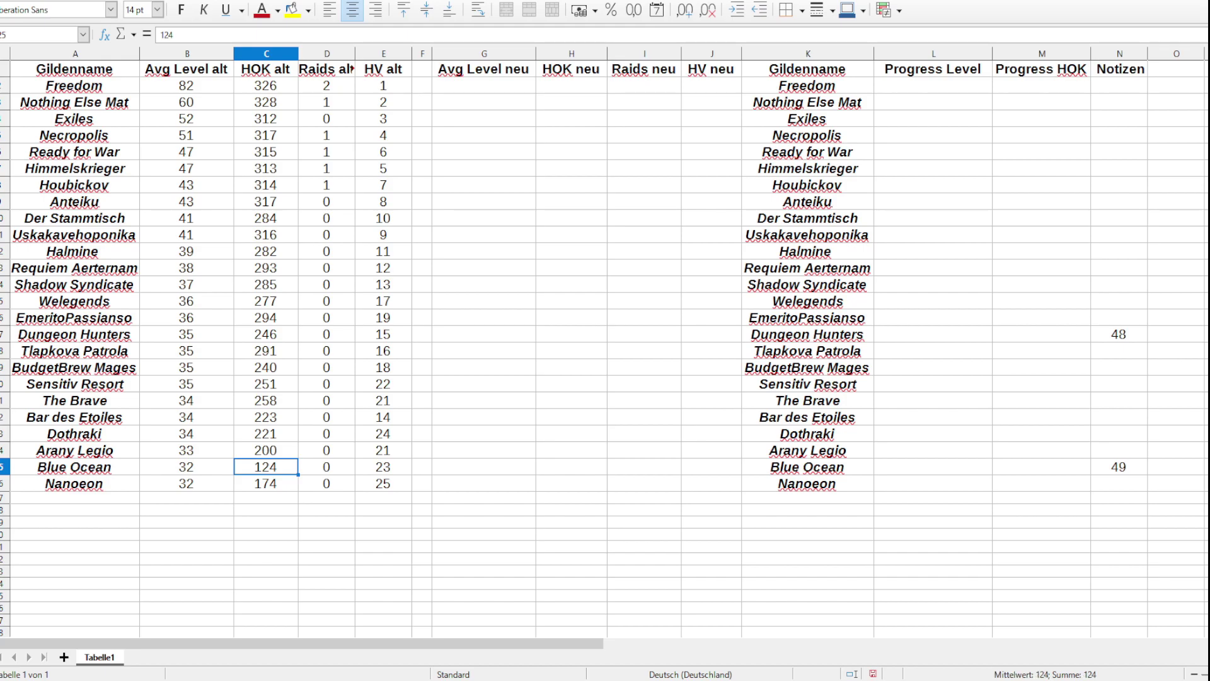
click(266, 483)
click(266, 467)
Step: Inspect the old HOK and HV values of Arany Legio and Dothraki
key(Up)
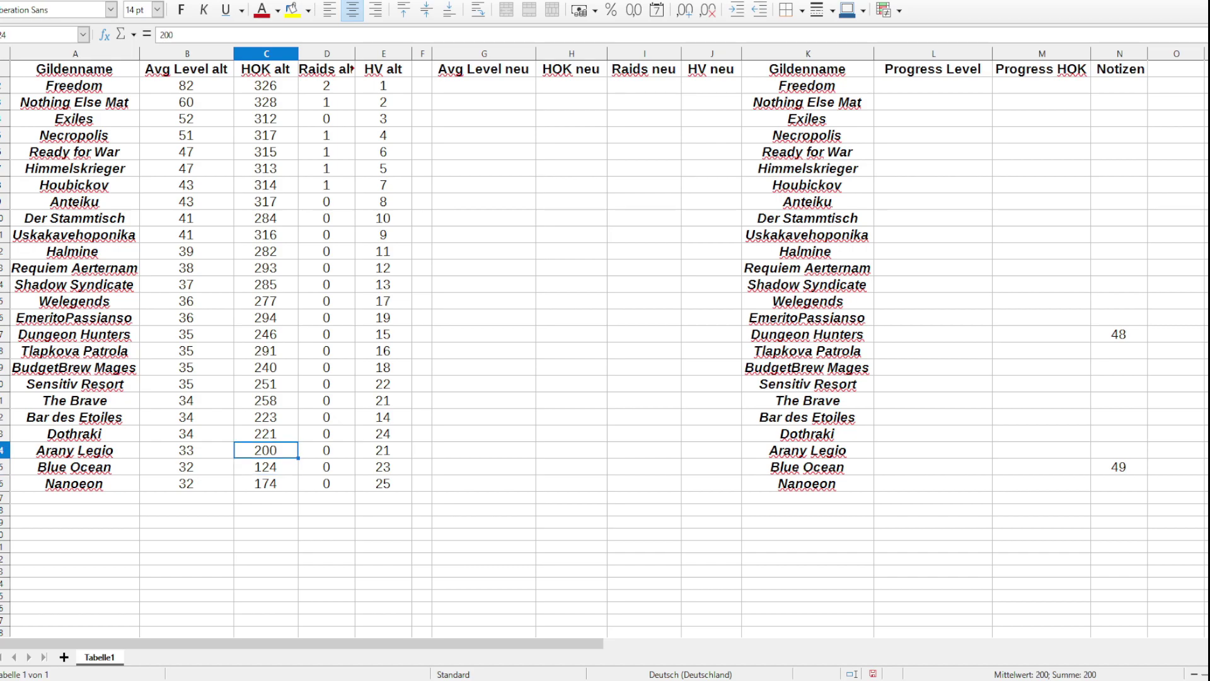
key(Right)
key(Right)
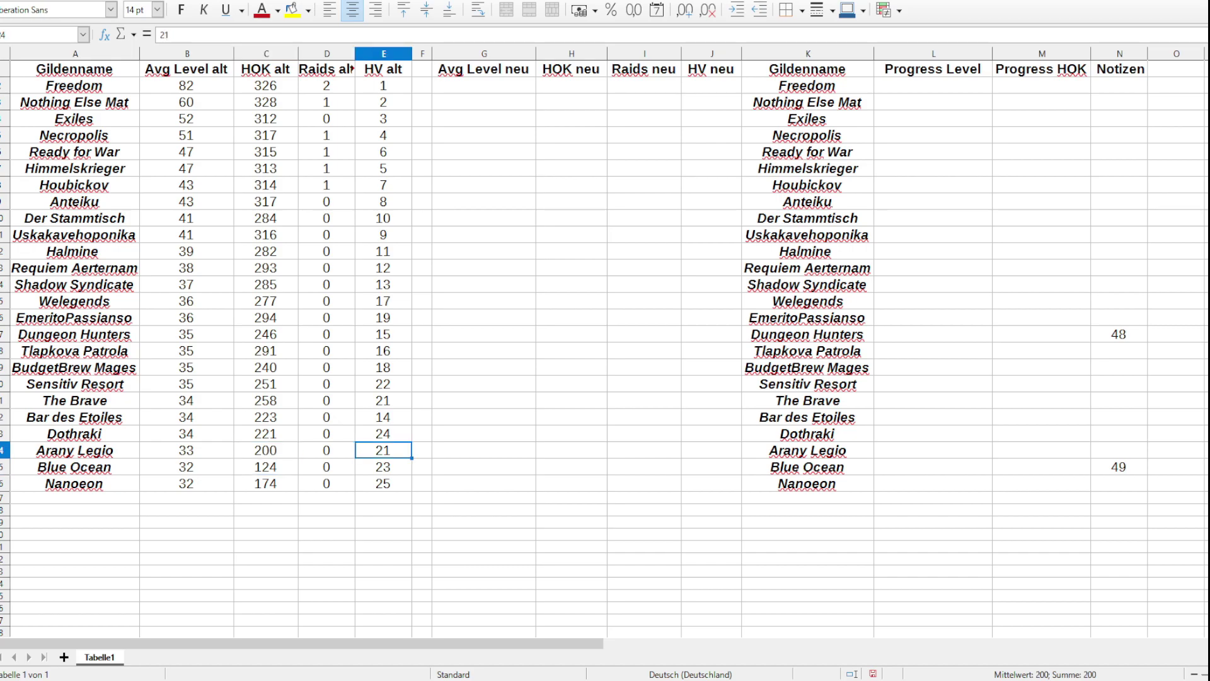
click(74, 434)
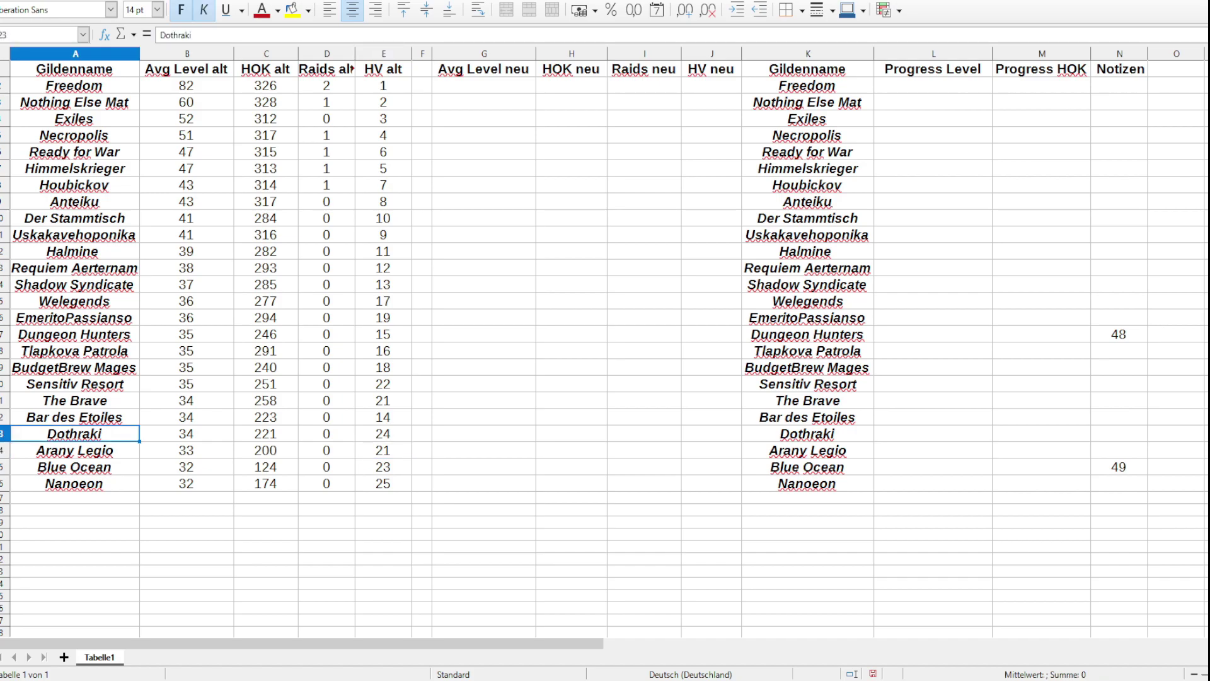
click(266, 434)
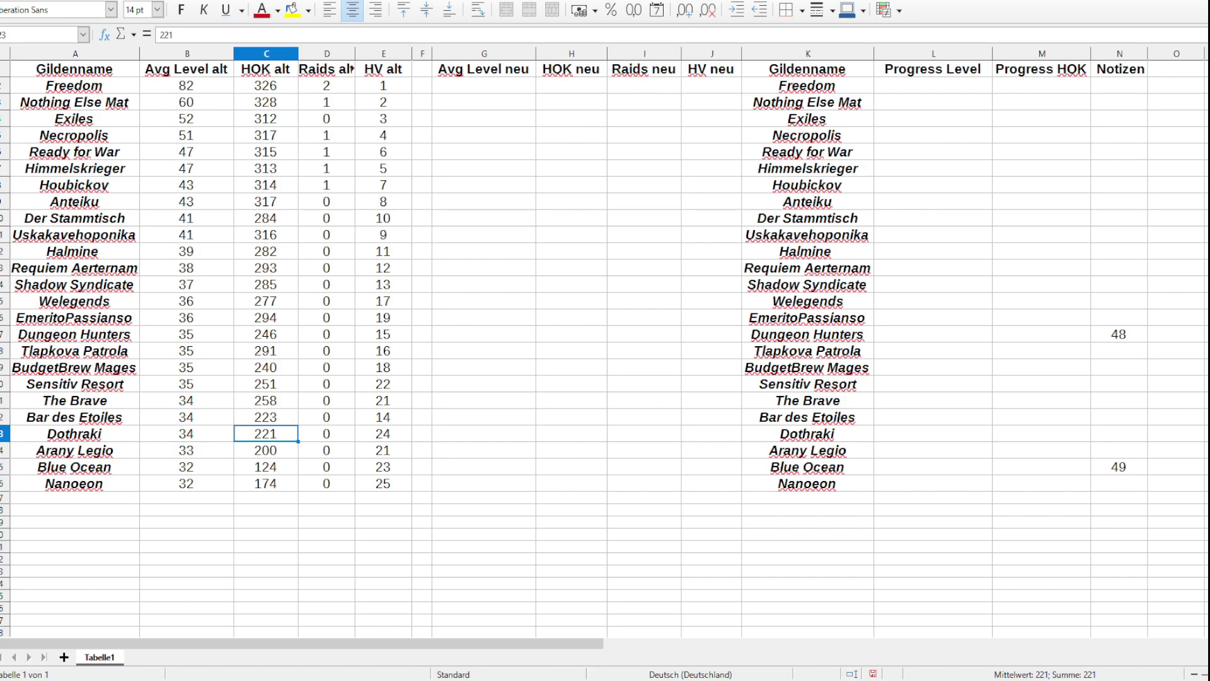
click(383, 434)
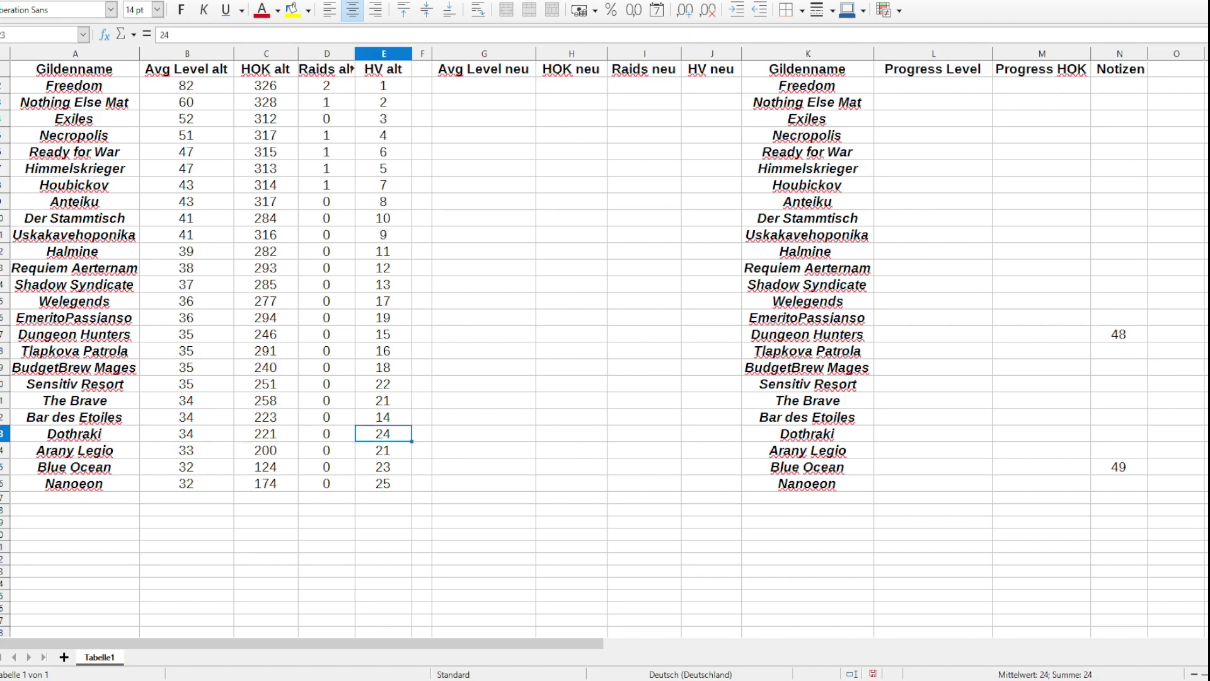
Step: Inspect the old values of Bar des Etoiles, The Brave and Sensitiv Resort, focusing on average level and HOK
click(187, 417)
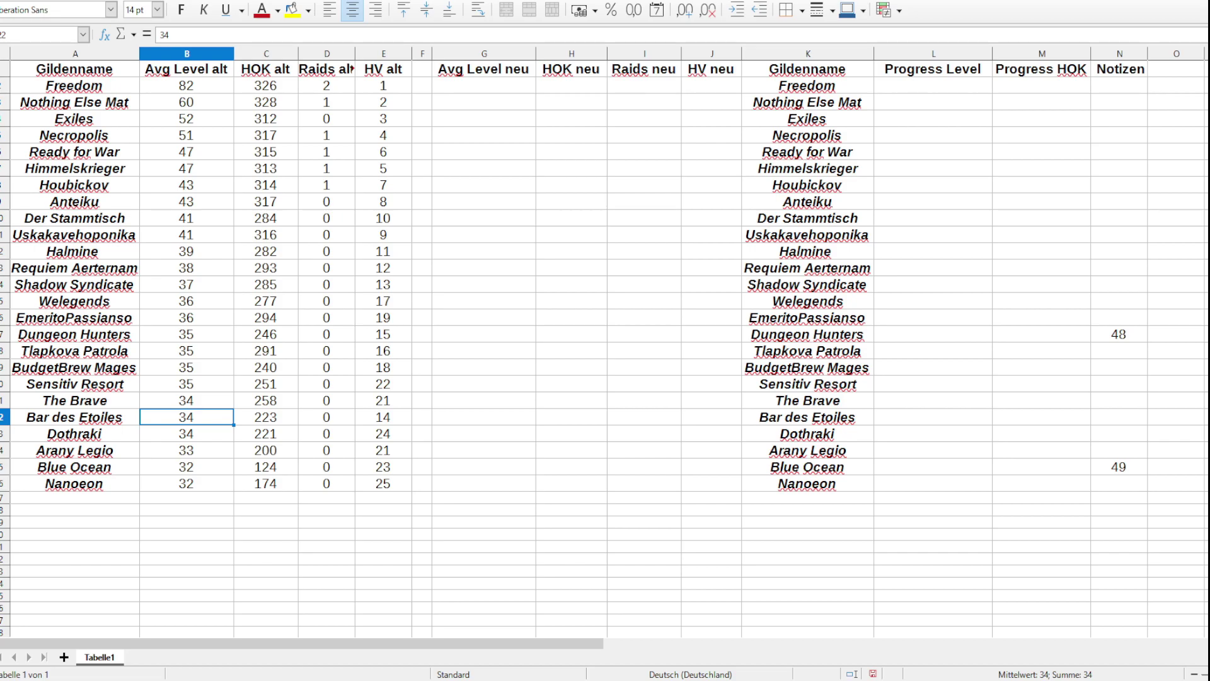
click(266, 417)
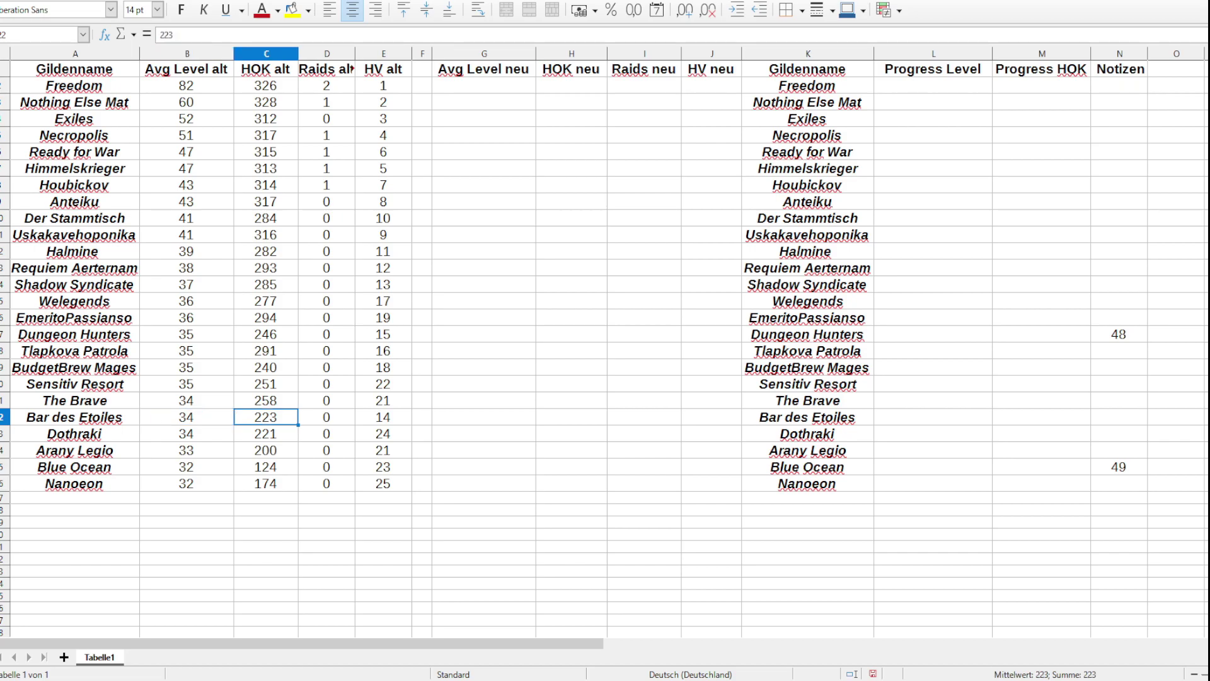
click(383, 417)
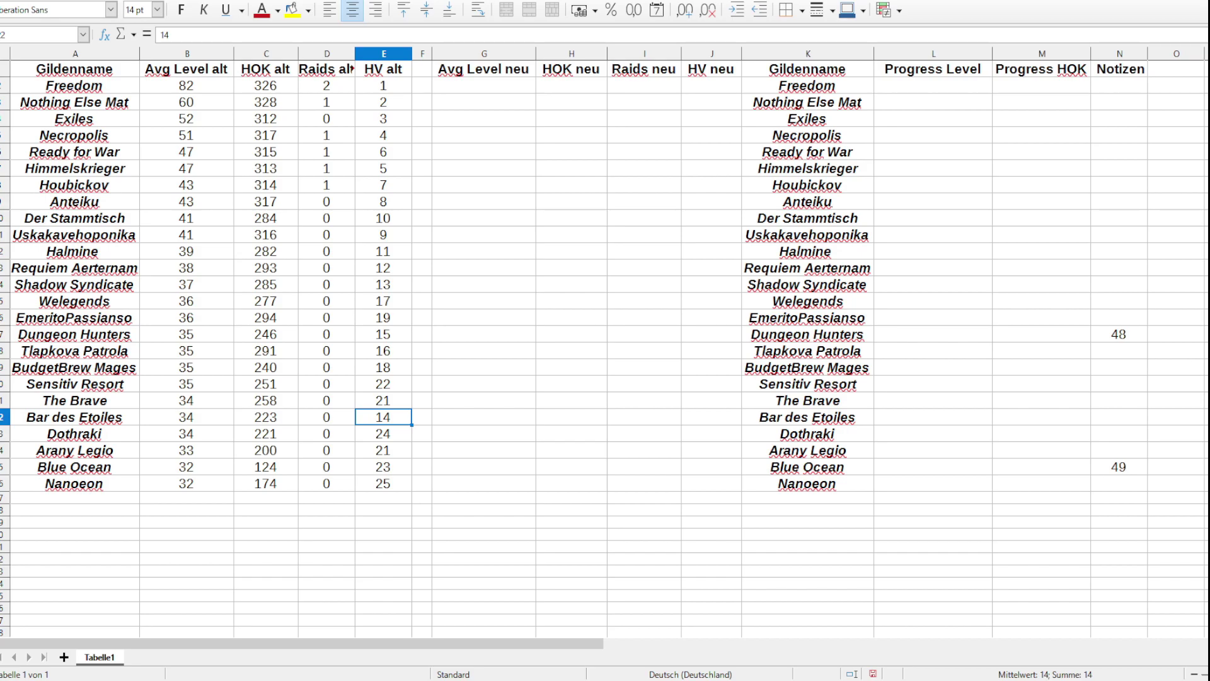
click(187, 418)
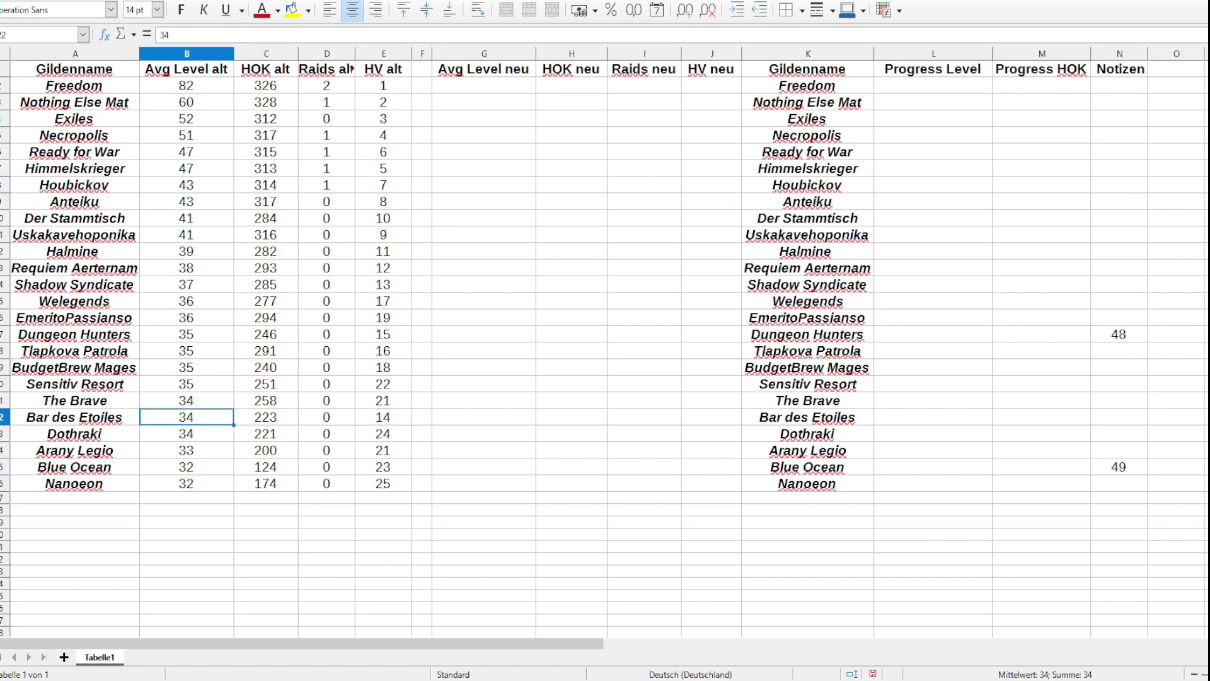
click(187, 401)
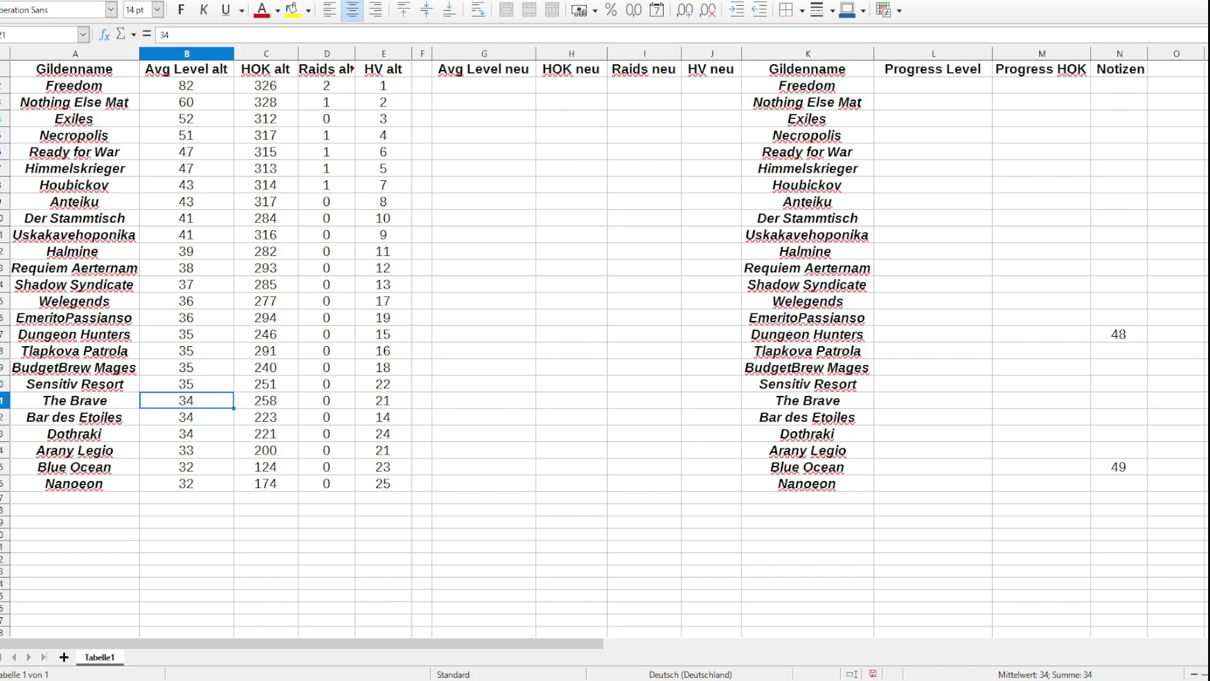
click(186, 384)
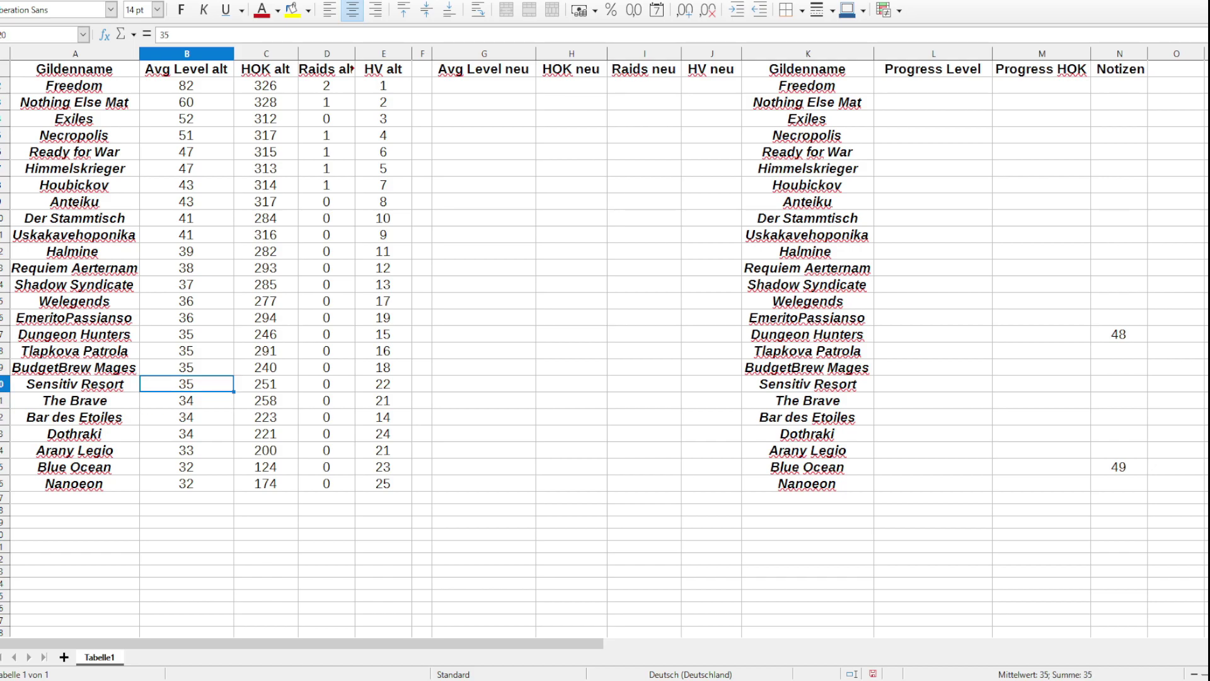
click(265, 383)
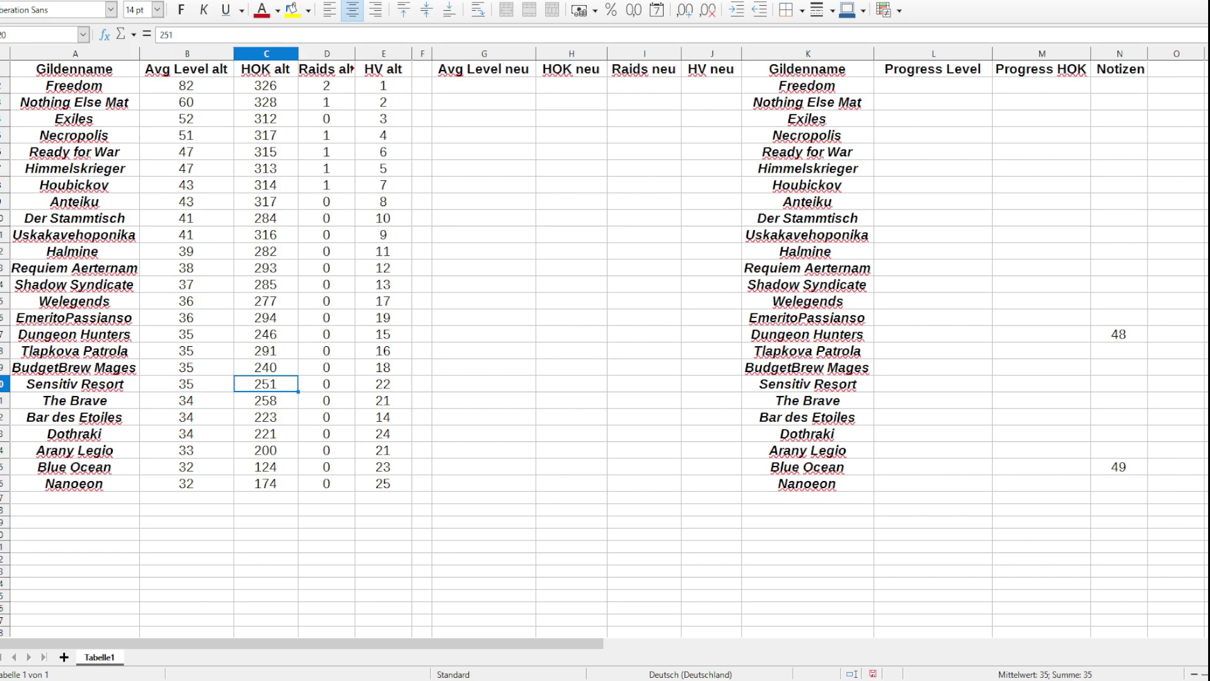
Step: Inspect Sensitiv Resort's old HV value, BudgetBrew Mages' old average level, and Tlapkova Patrola's old average level, HOK and HV
click(383, 384)
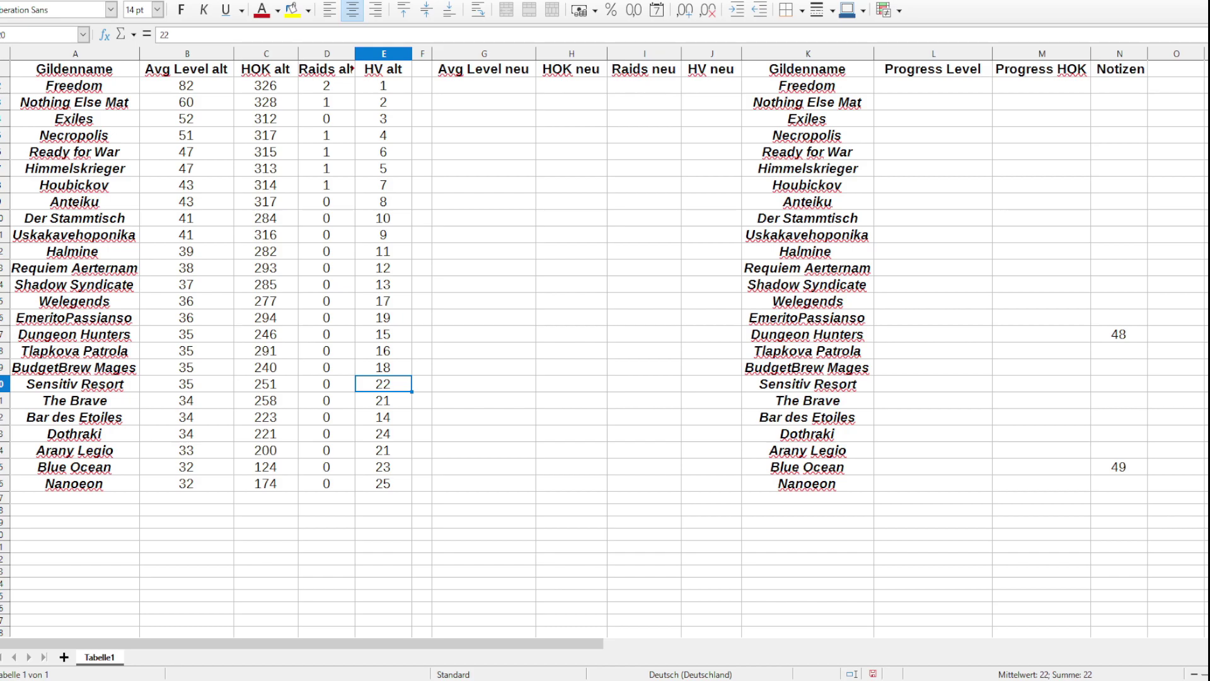
click(187, 367)
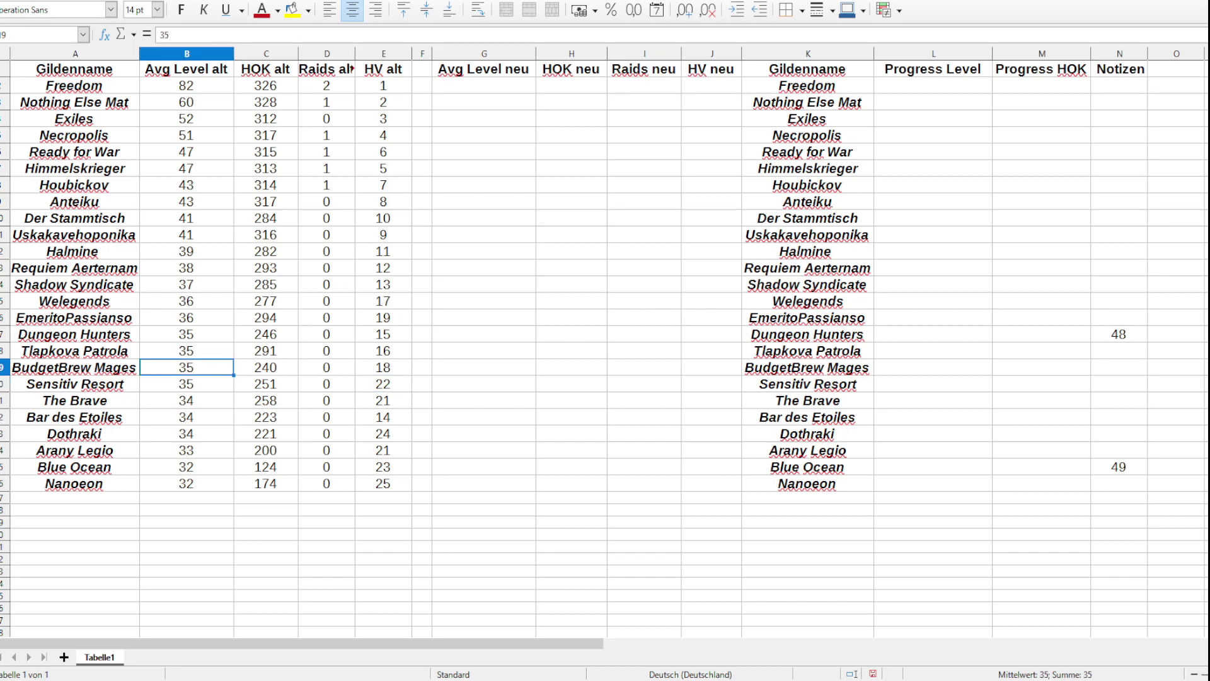
click(187, 351)
click(266, 351)
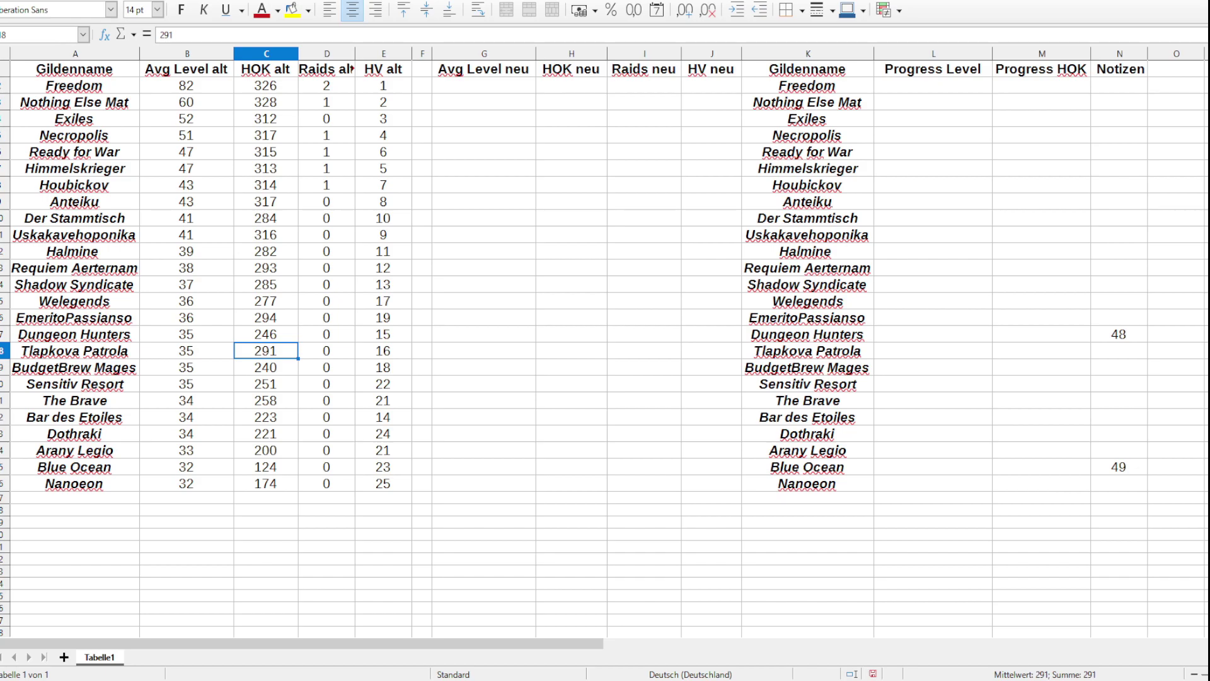
click(383, 351)
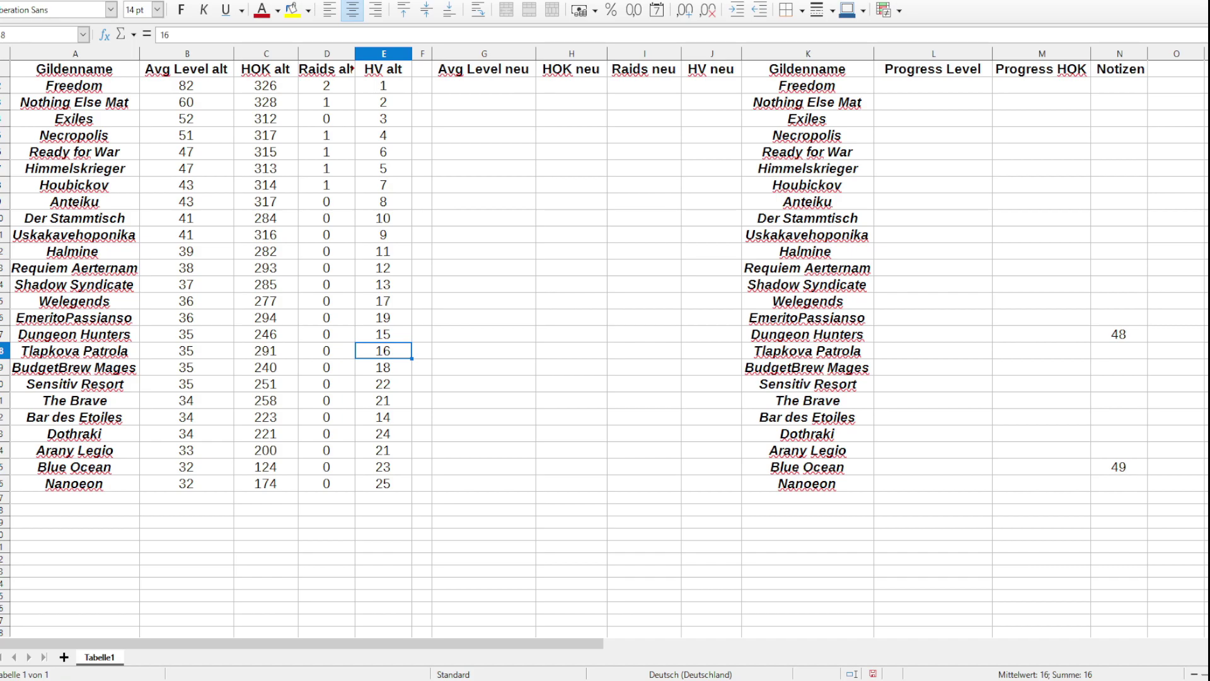
click(187, 334)
click(266, 334)
click(186, 334)
click(266, 334)
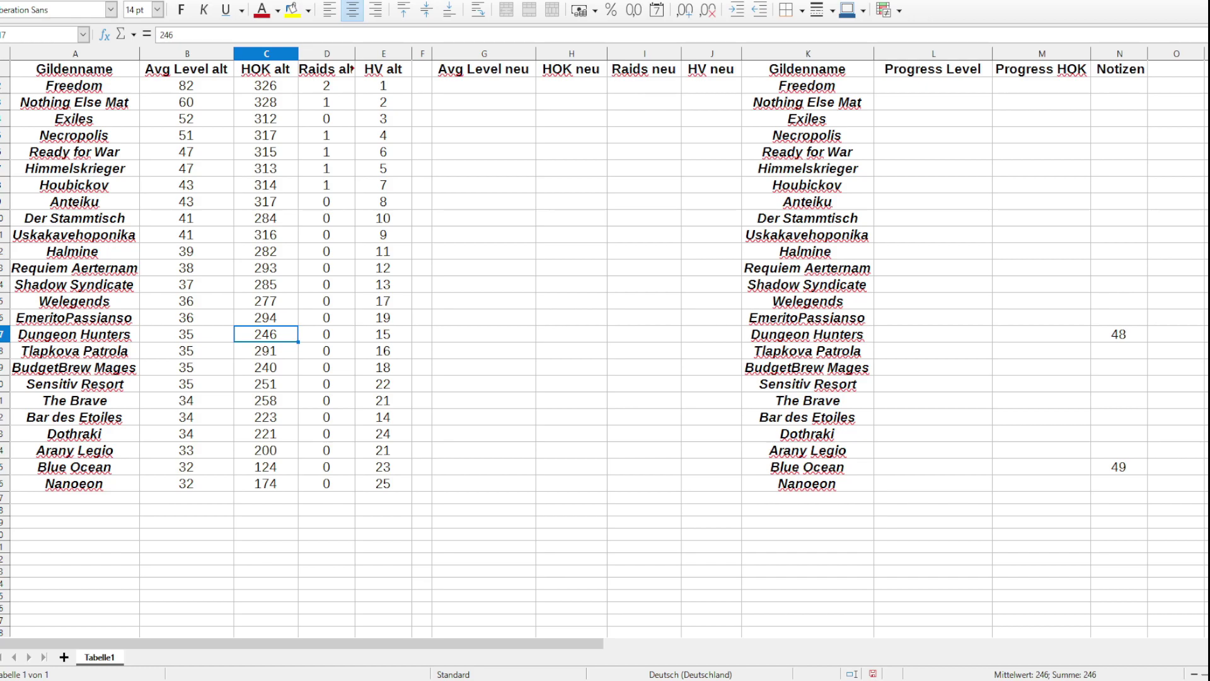
click(186, 317)
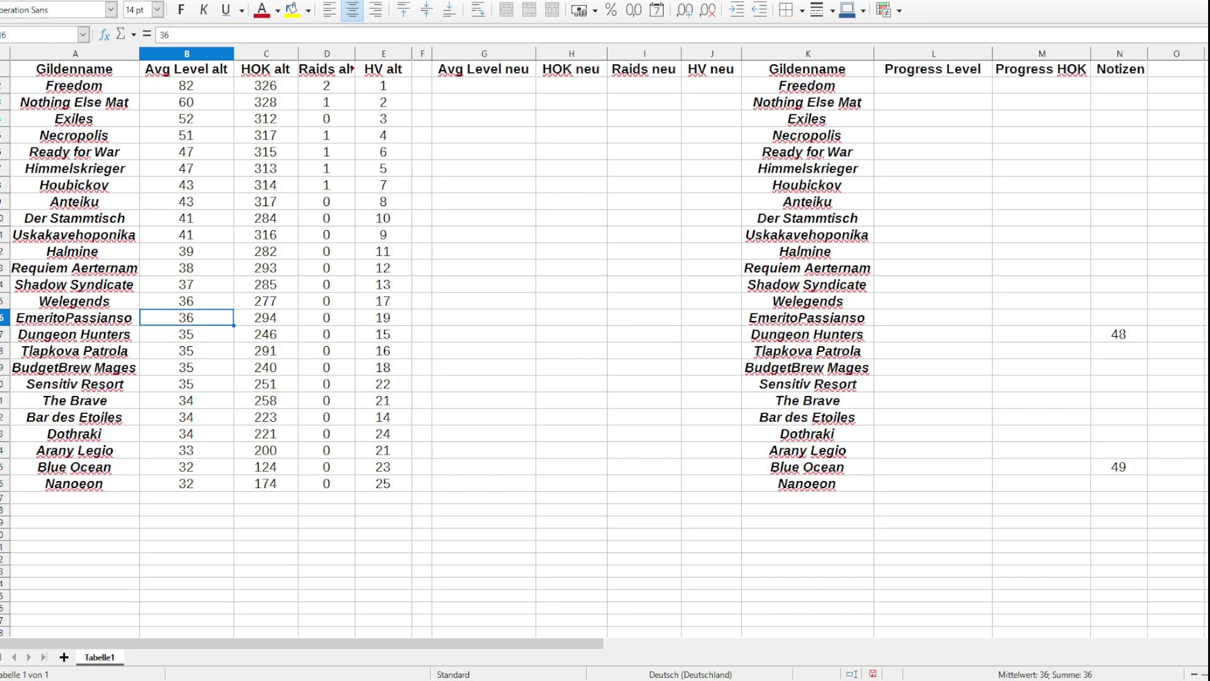
click(266, 318)
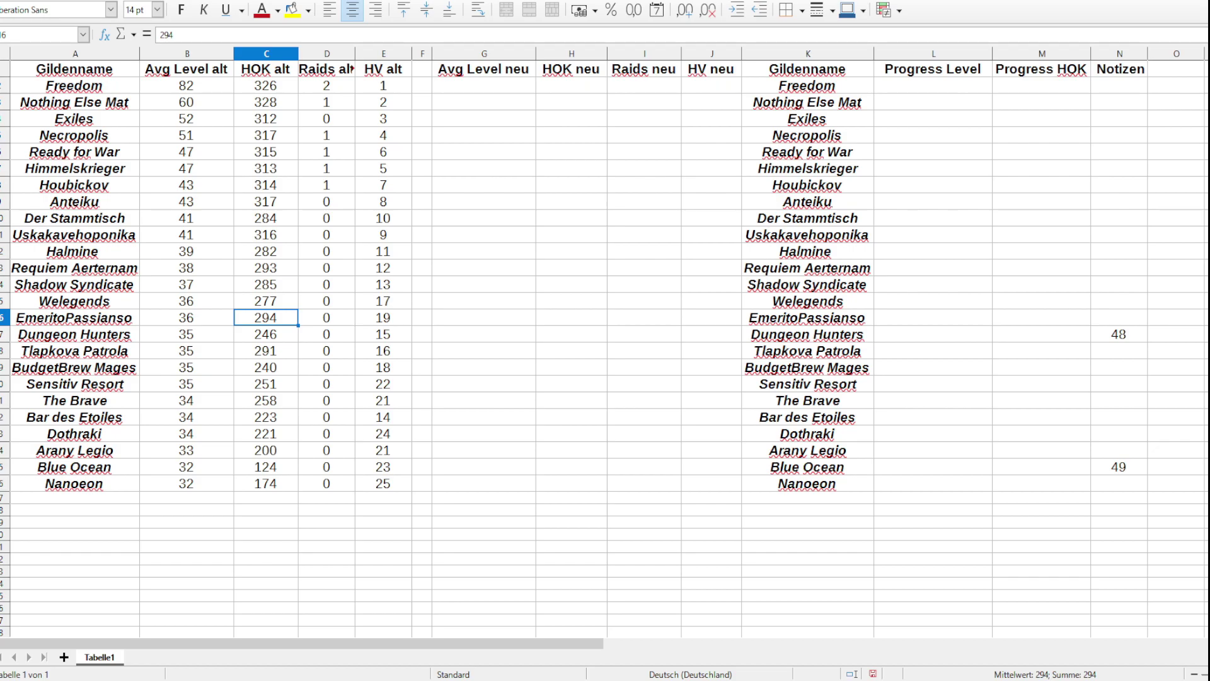
click(383, 317)
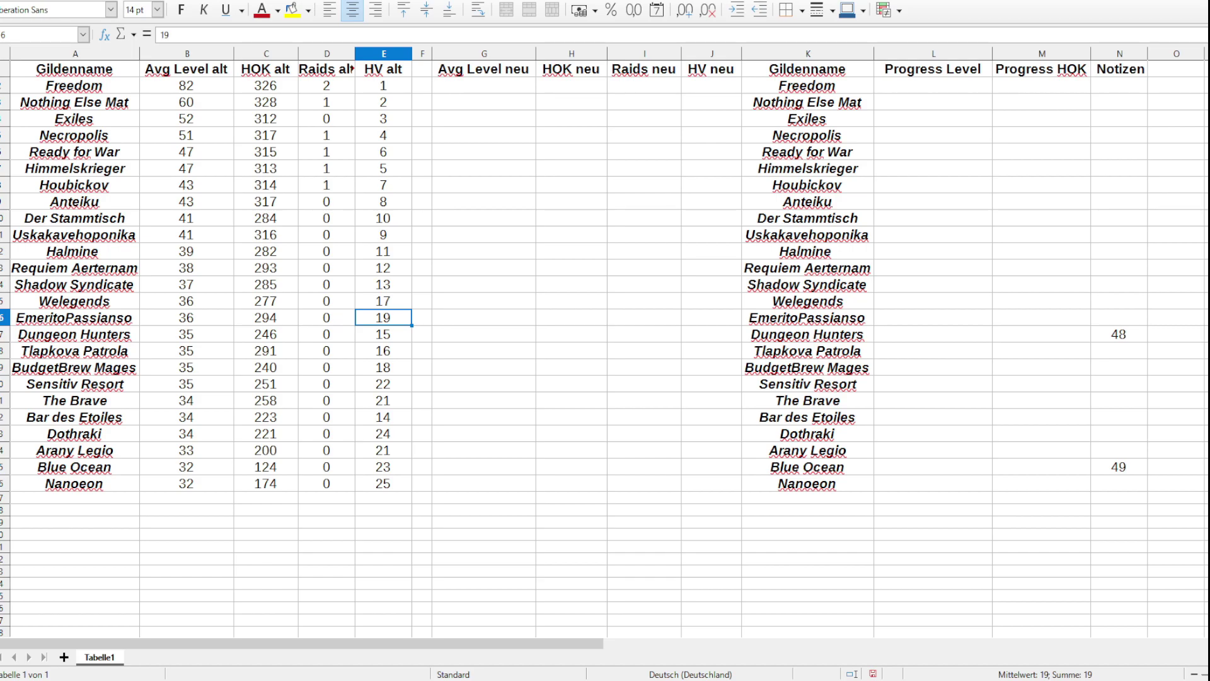
Step: Review the Bar des Etoiles entry and its old HV value
click(74, 418)
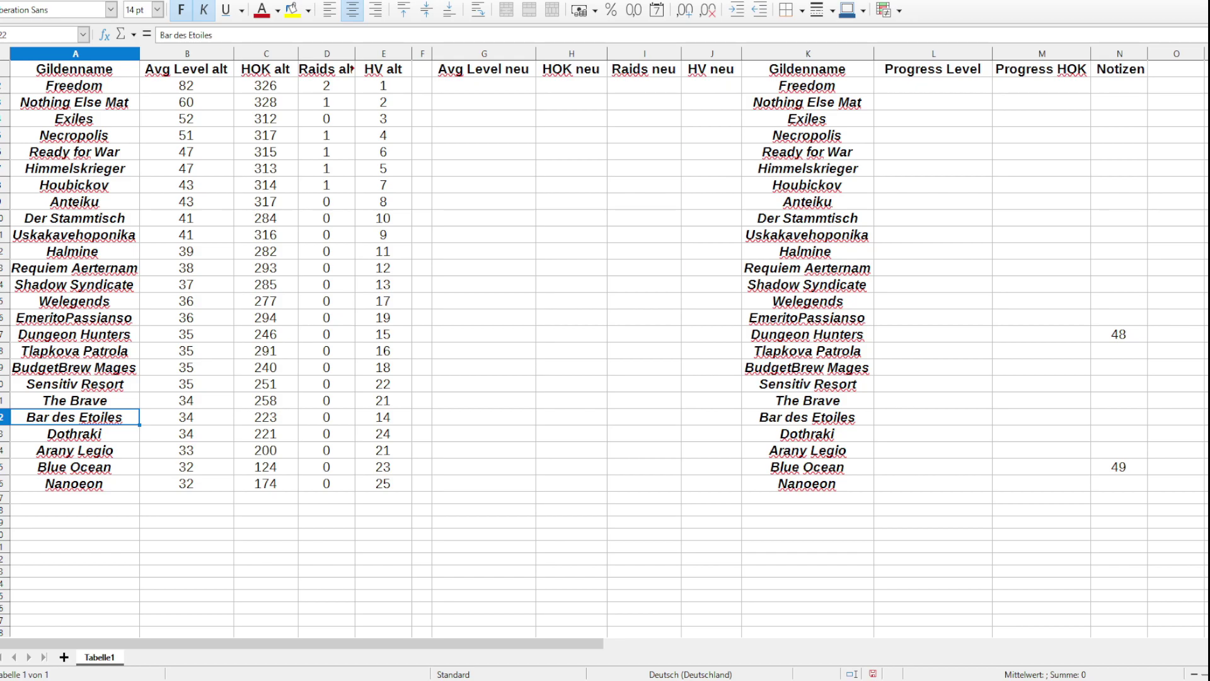
click(383, 417)
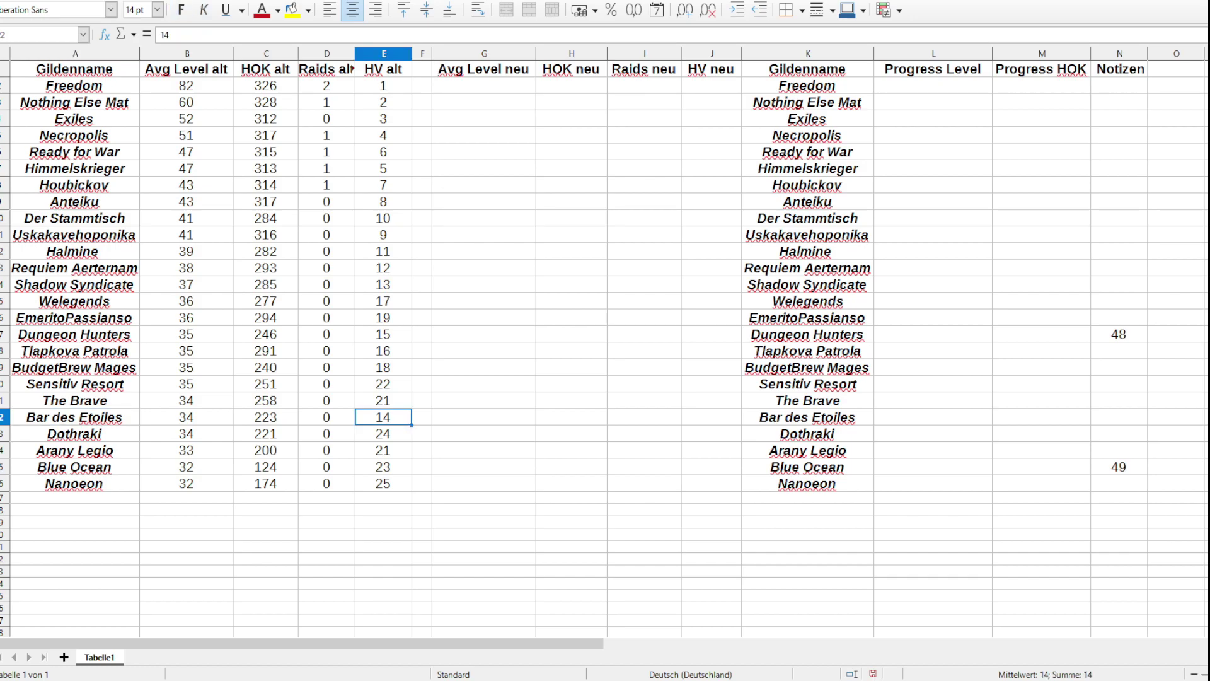
click(75, 417)
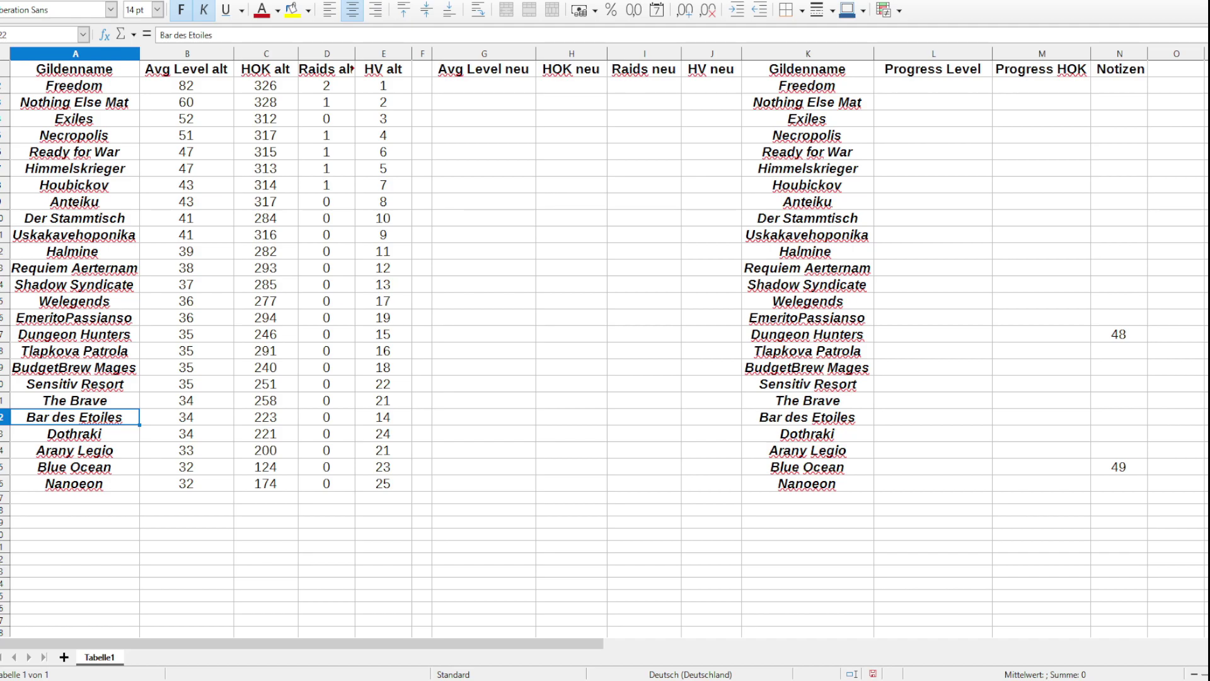
Step: Compare the old average levels of Shadow Syndicate and Welegends
click(186, 284)
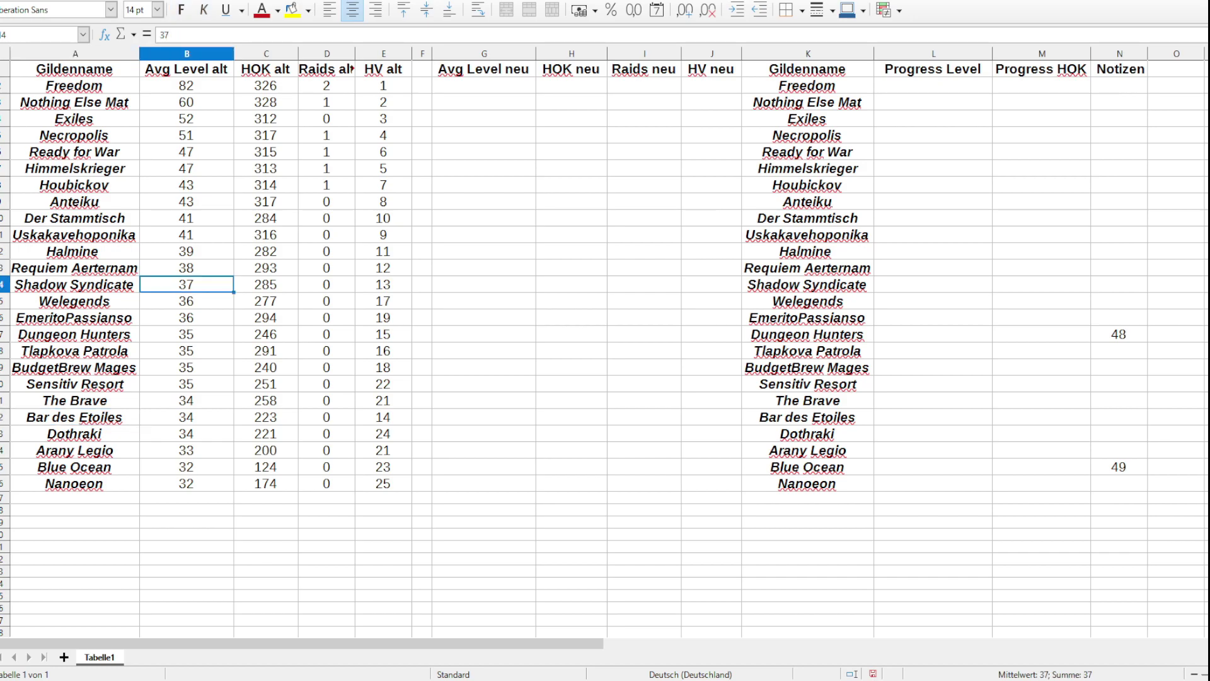
click(186, 302)
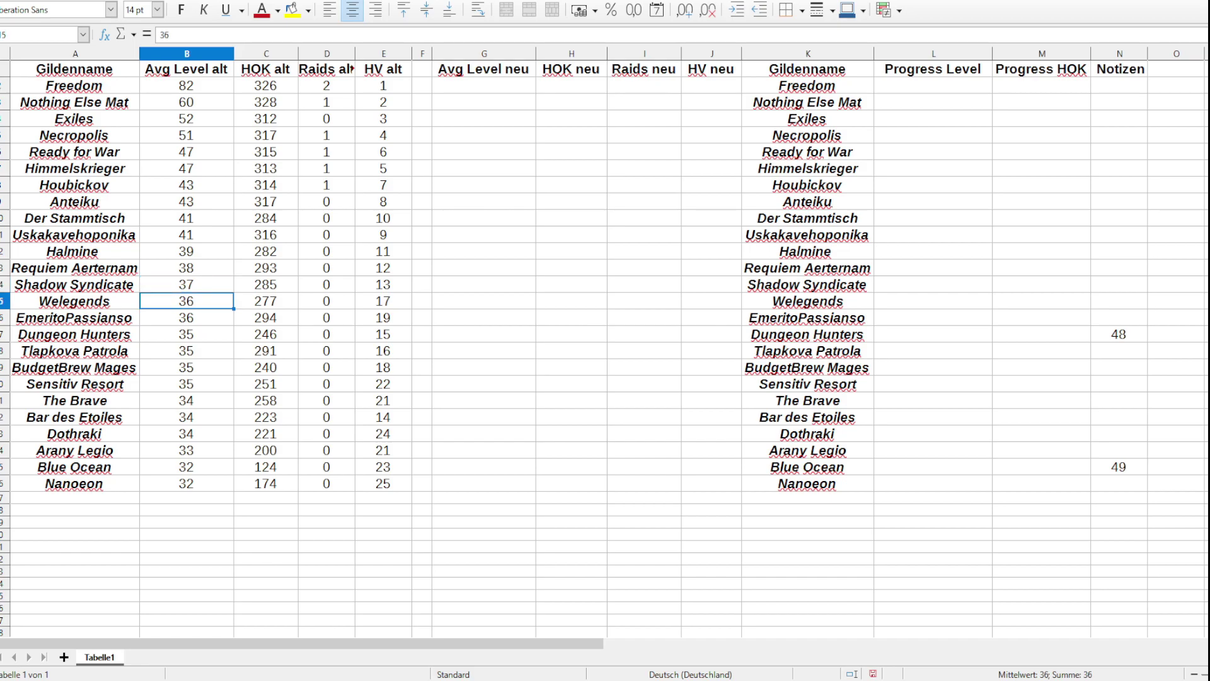
click(186, 284)
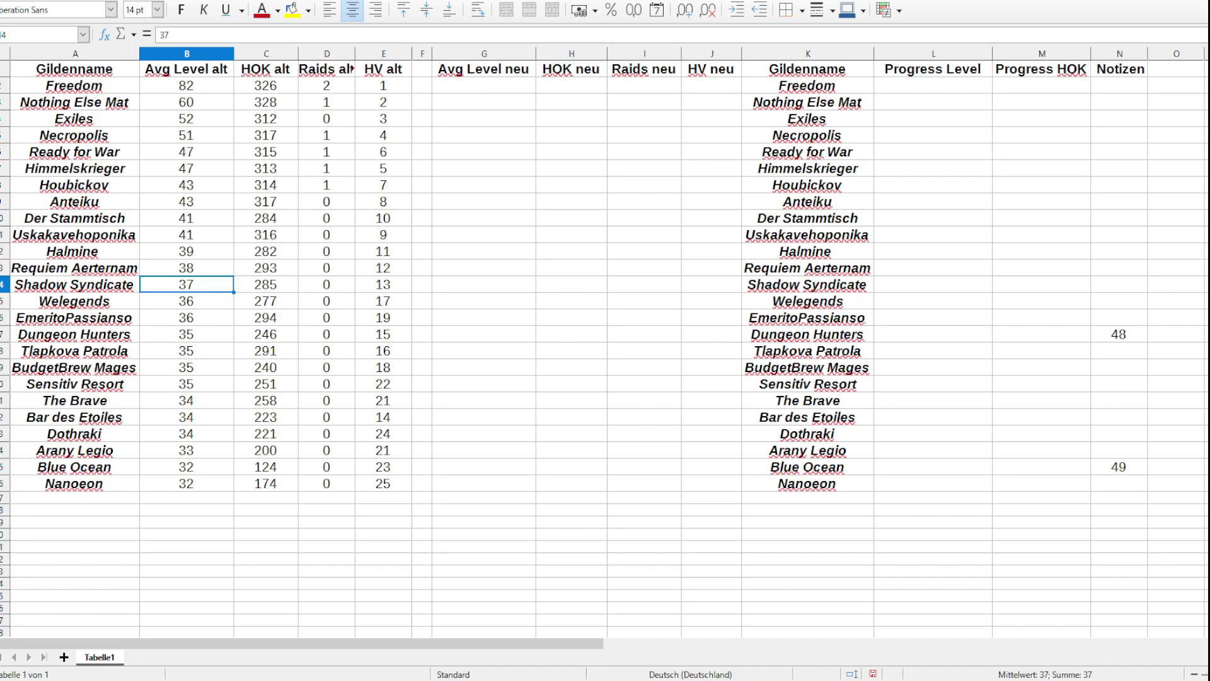
click(74, 284)
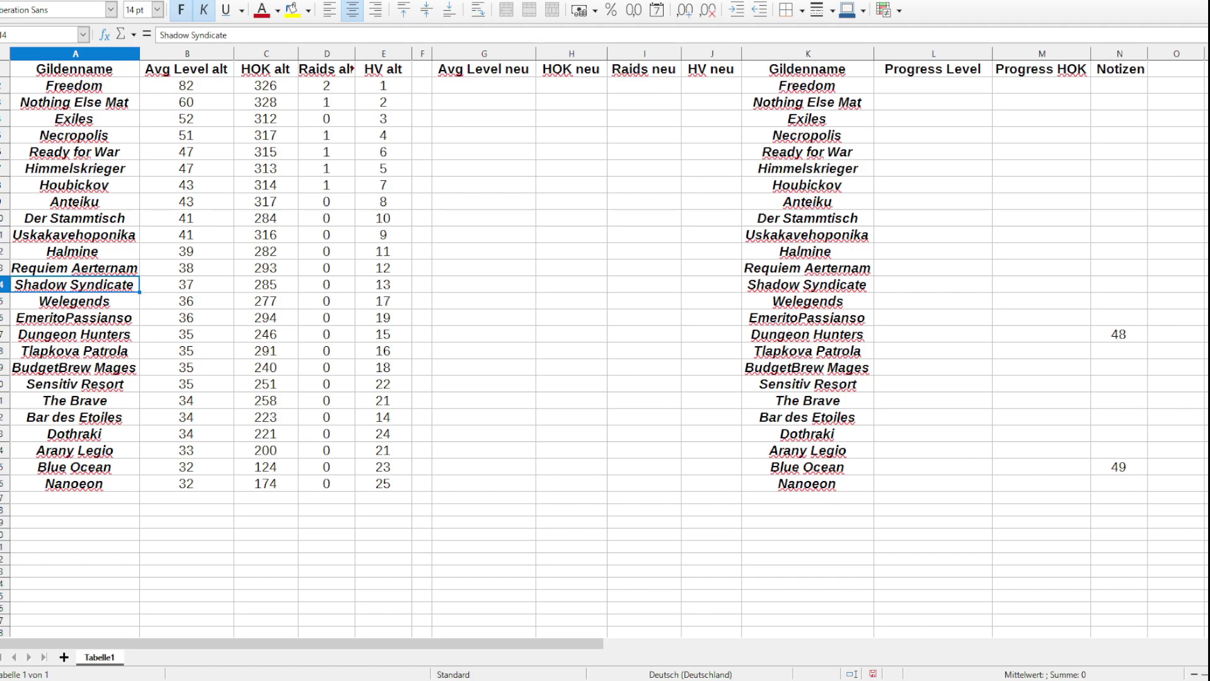
Step: Inspect Requiem Aerternam's old HV, average level and HOK values, along with Halmine's old average level
click(74, 267)
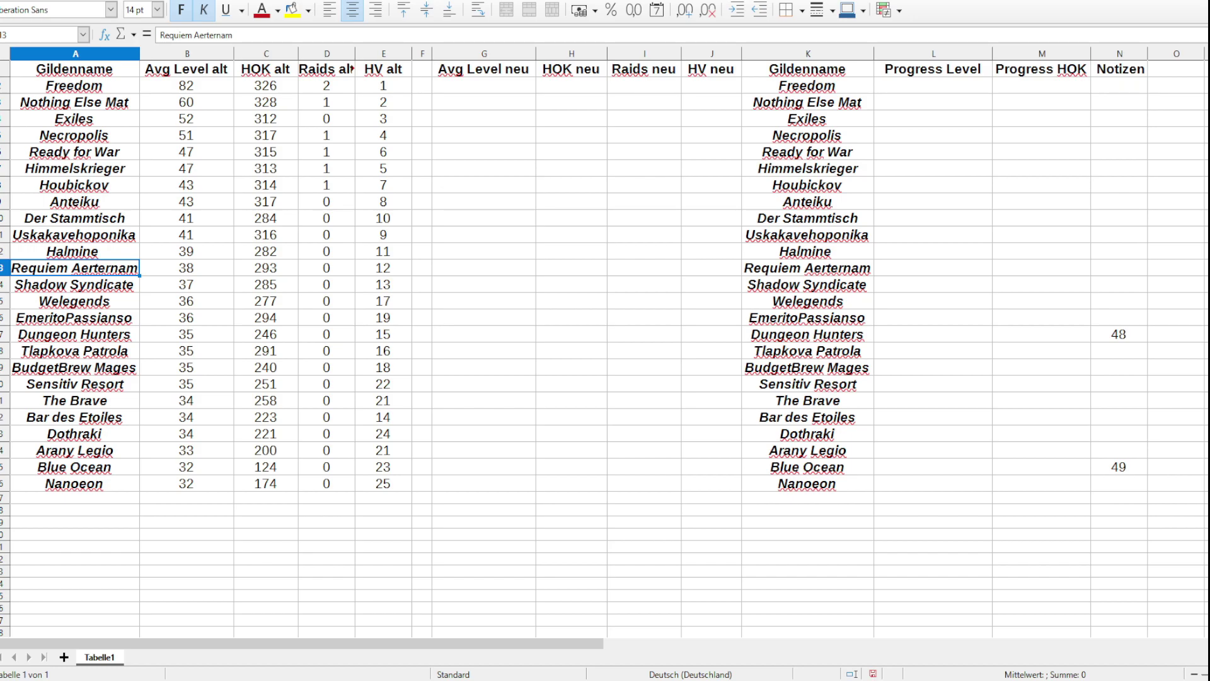
click(383, 268)
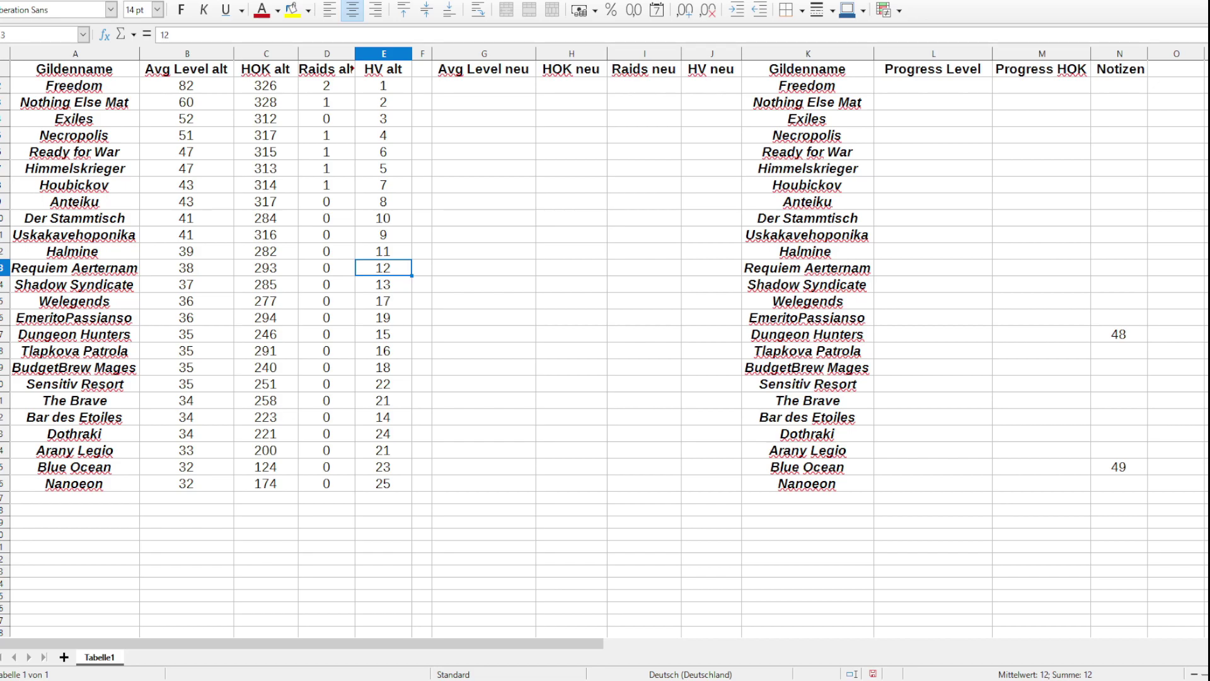
click(186, 268)
click(266, 268)
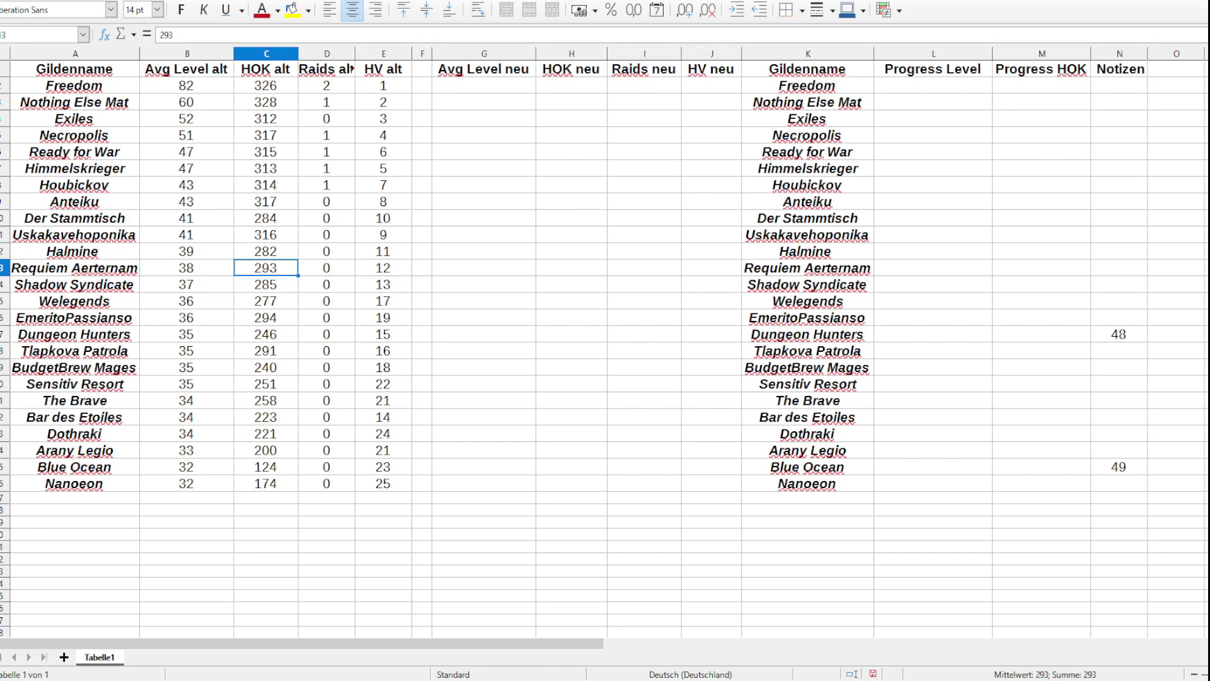
click(186, 252)
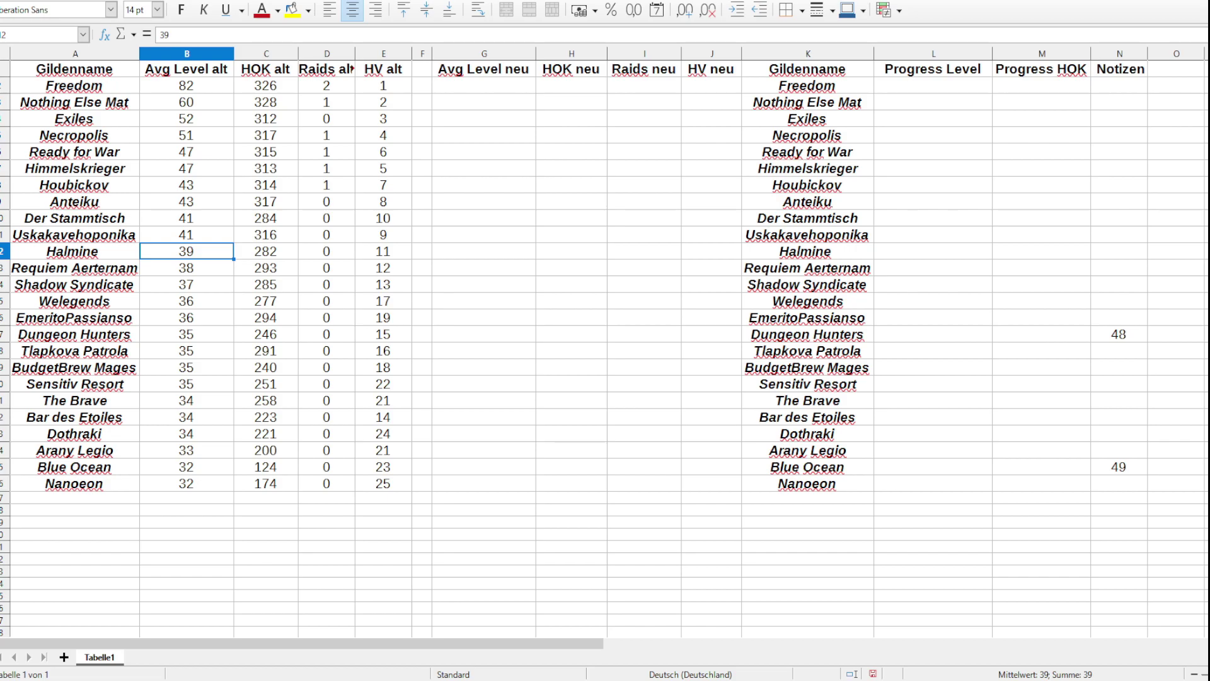
Step: Compare the old average level, HOK and HV values of Uskakavehoponika and Der Stammtisch
click(74, 235)
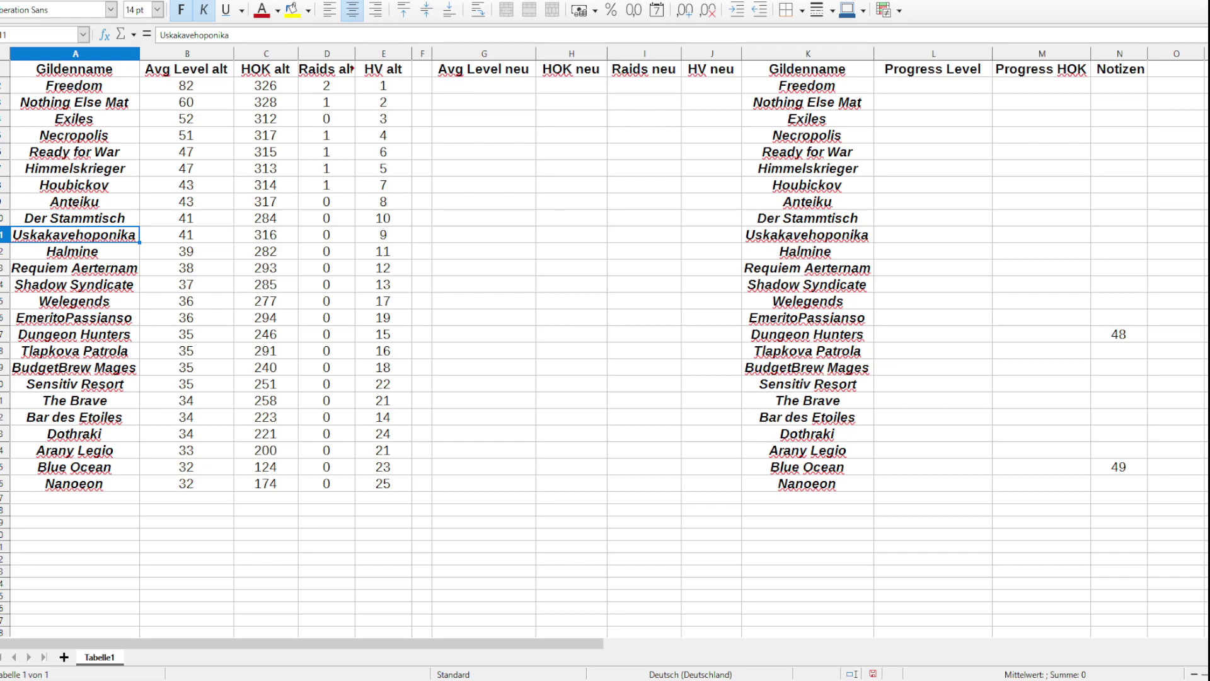
click(187, 235)
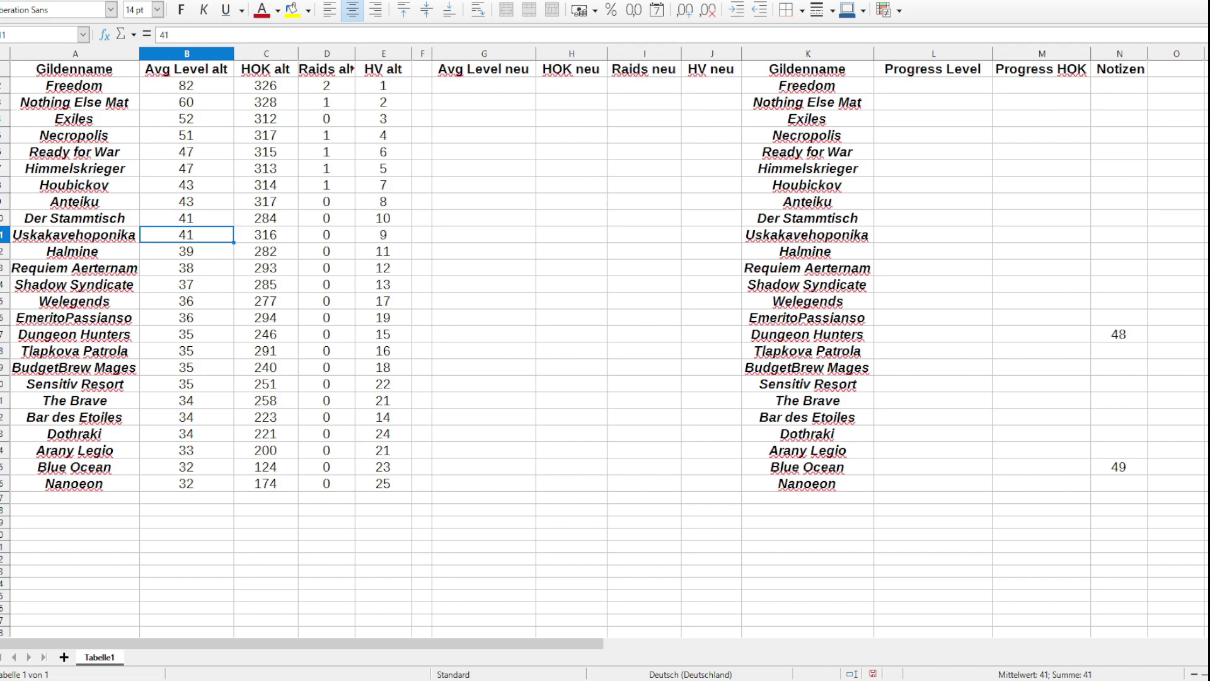
click(266, 235)
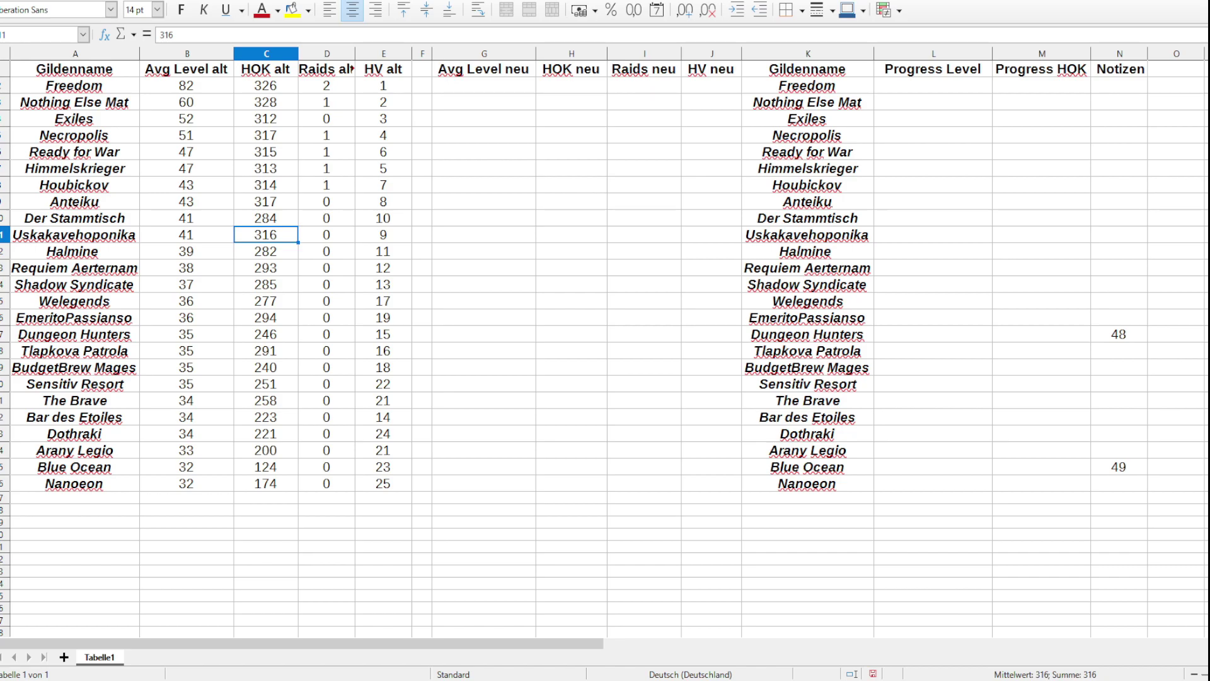
click(383, 235)
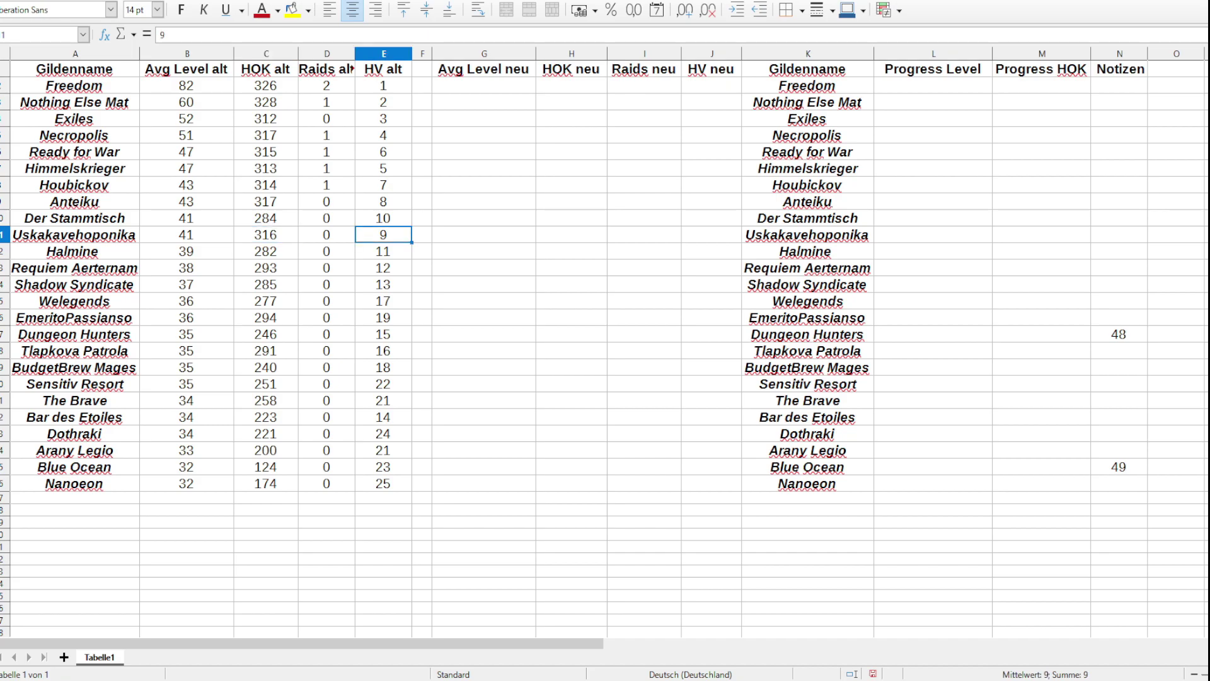
click(187, 218)
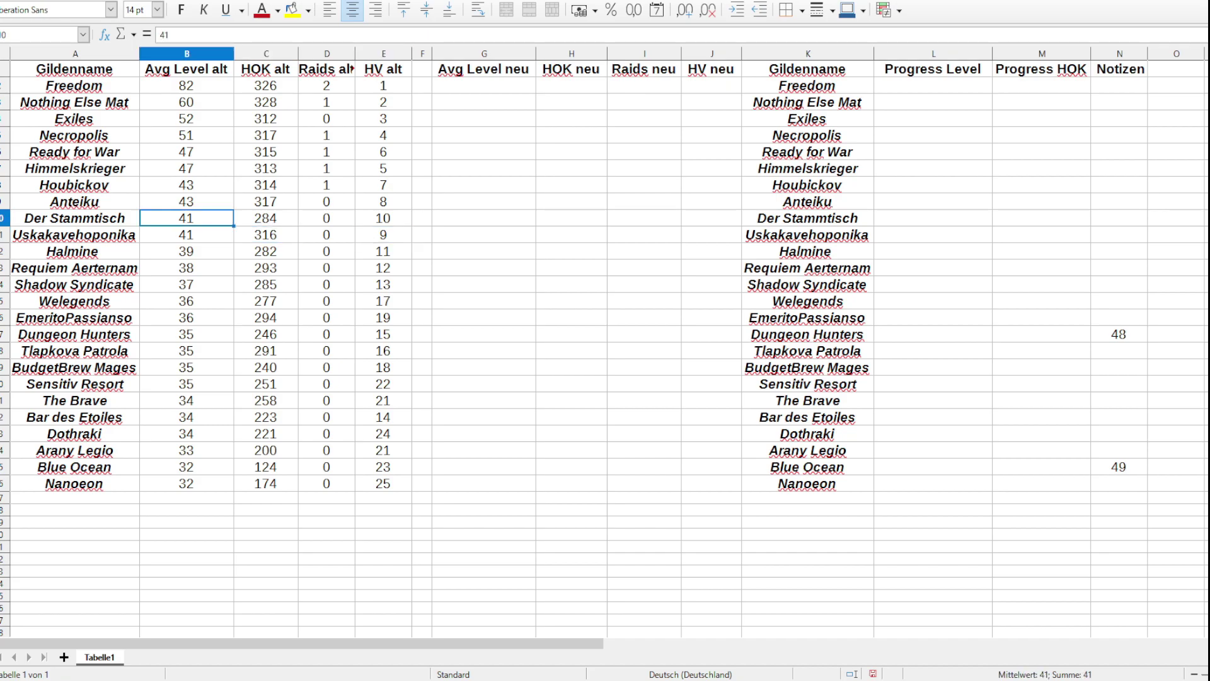
click(266, 218)
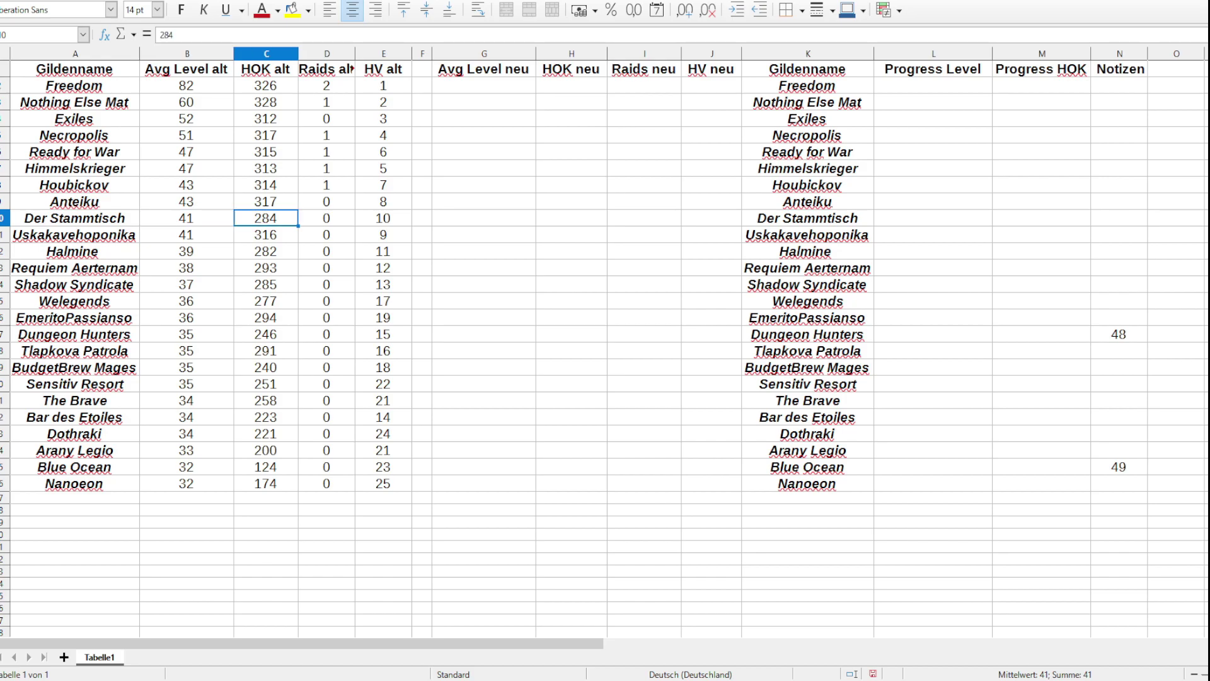
click(383, 218)
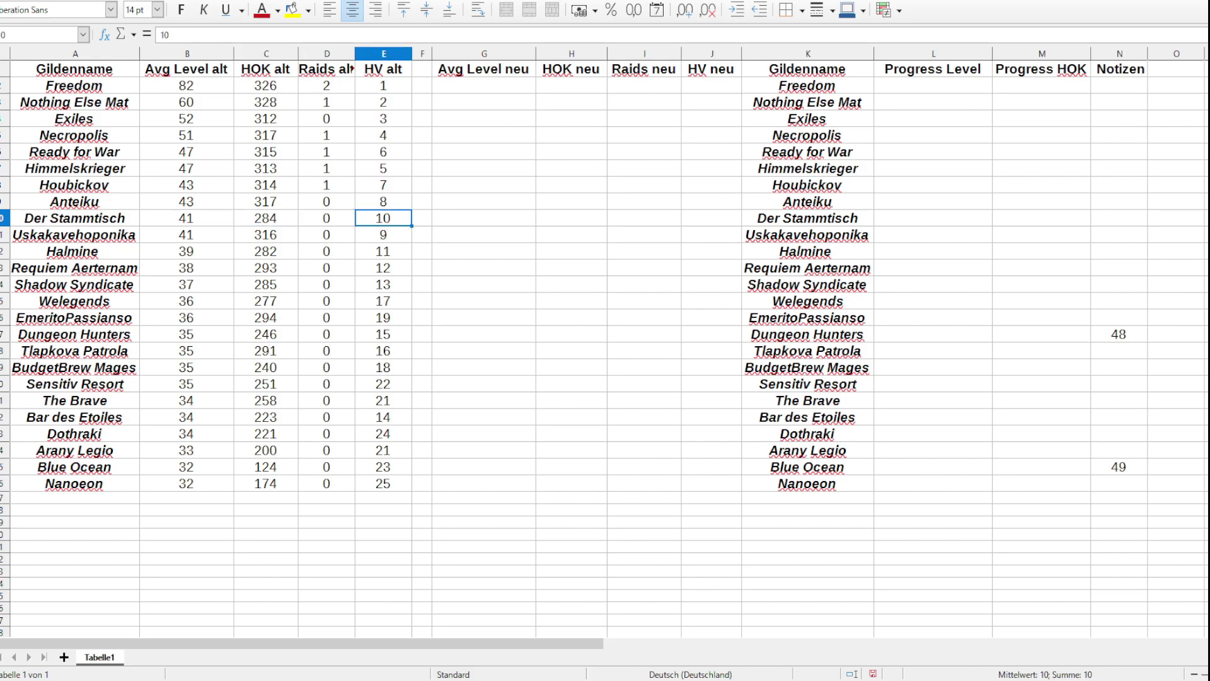
Step: Compare Der Stammtisch with Uskakavehoponika and Halmine, rechecking Der Stammtisch's old HOK and HV values
click(75, 218)
click(75, 235)
click(75, 219)
click(75, 252)
click(75, 218)
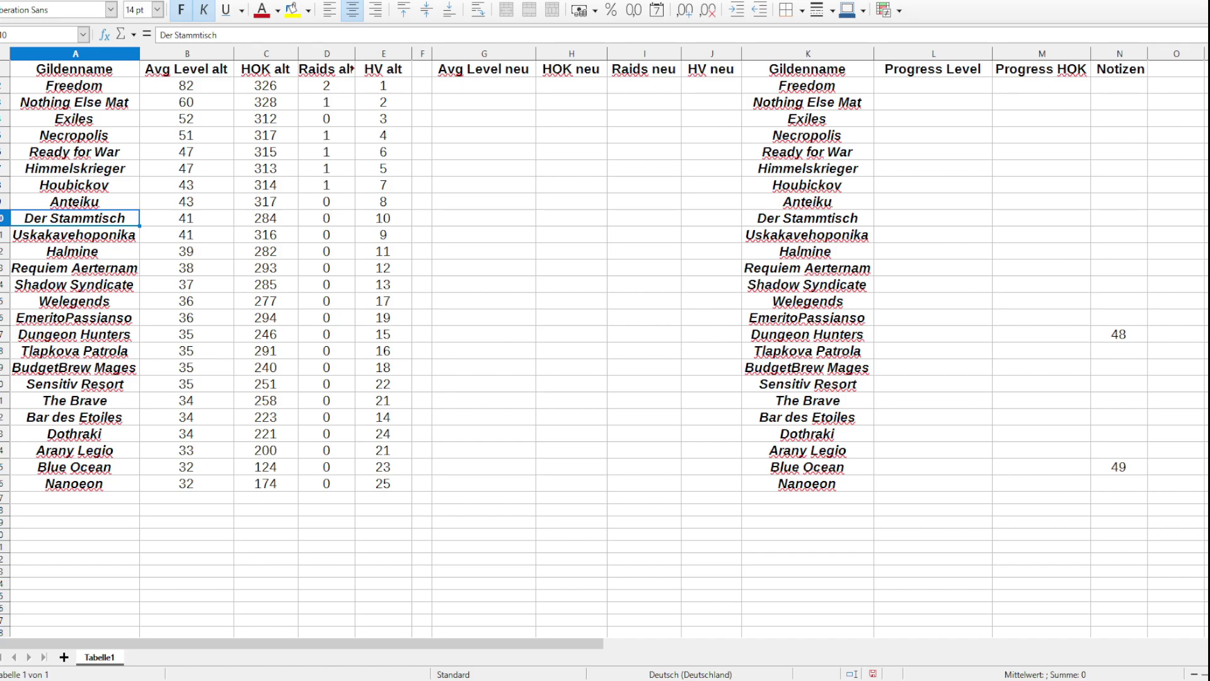
click(265, 218)
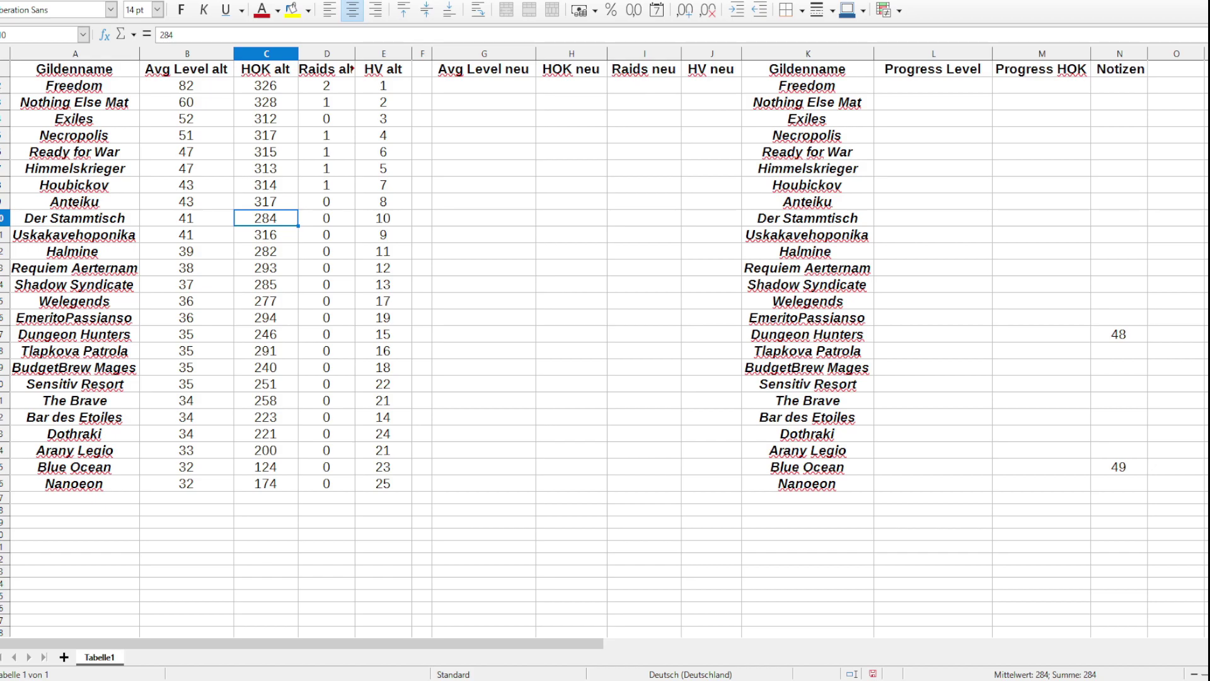
click(383, 218)
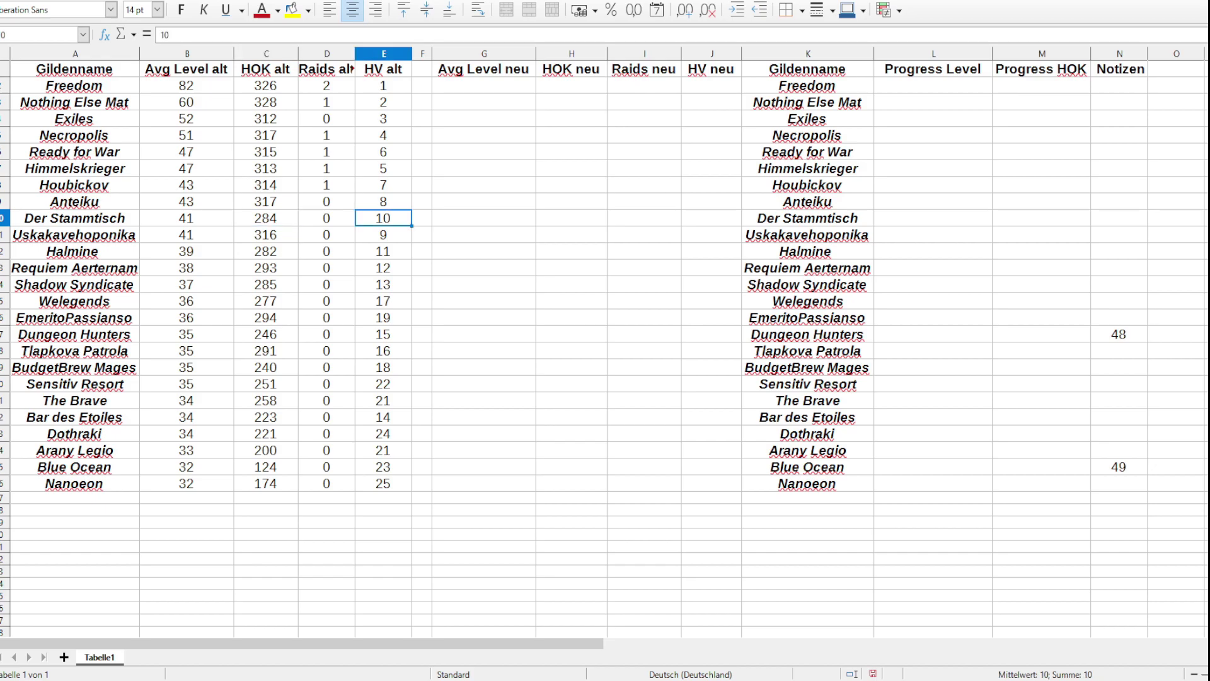
click(75, 218)
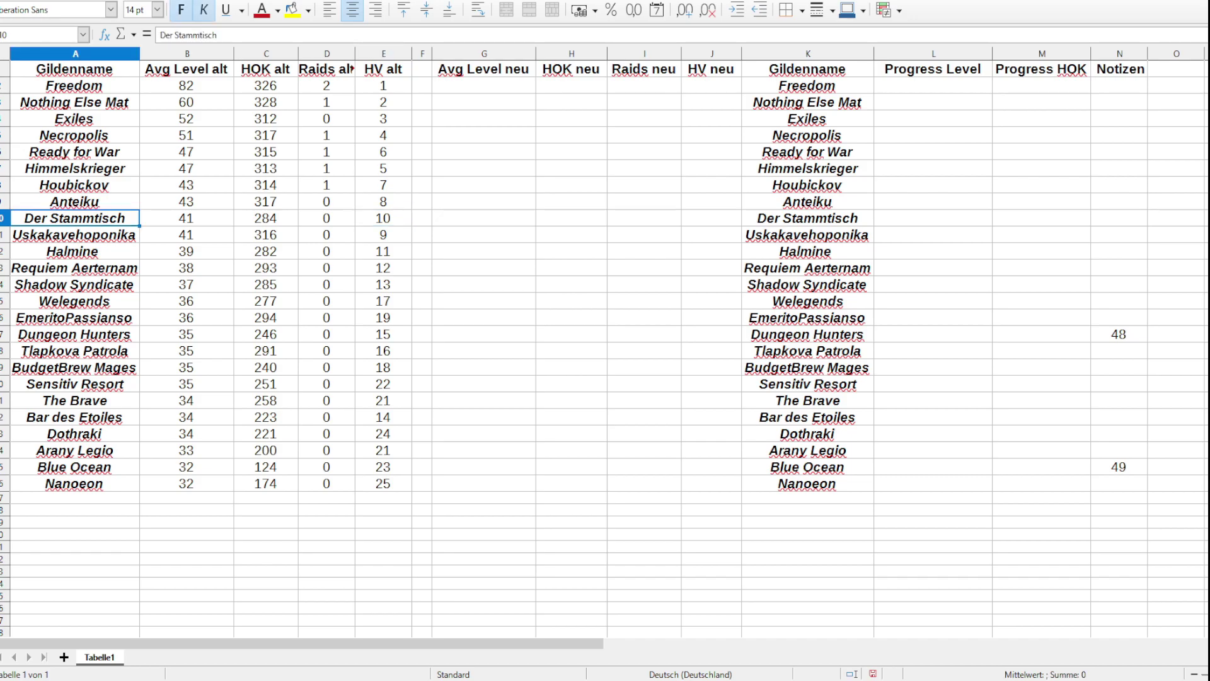
Step: Compare Anteiku's old HOK with Exiles and Houbickov, and check Houbickov's old HV plus both Houbickov's and Anteiku's old raids
click(75, 201)
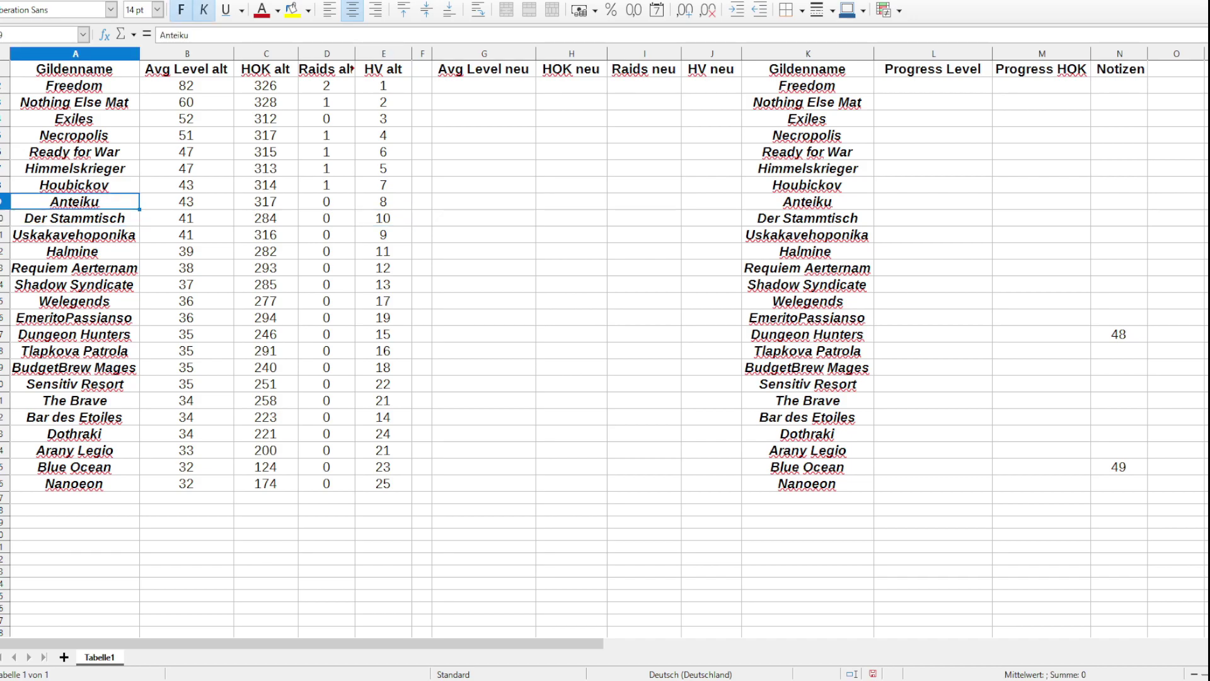
click(266, 202)
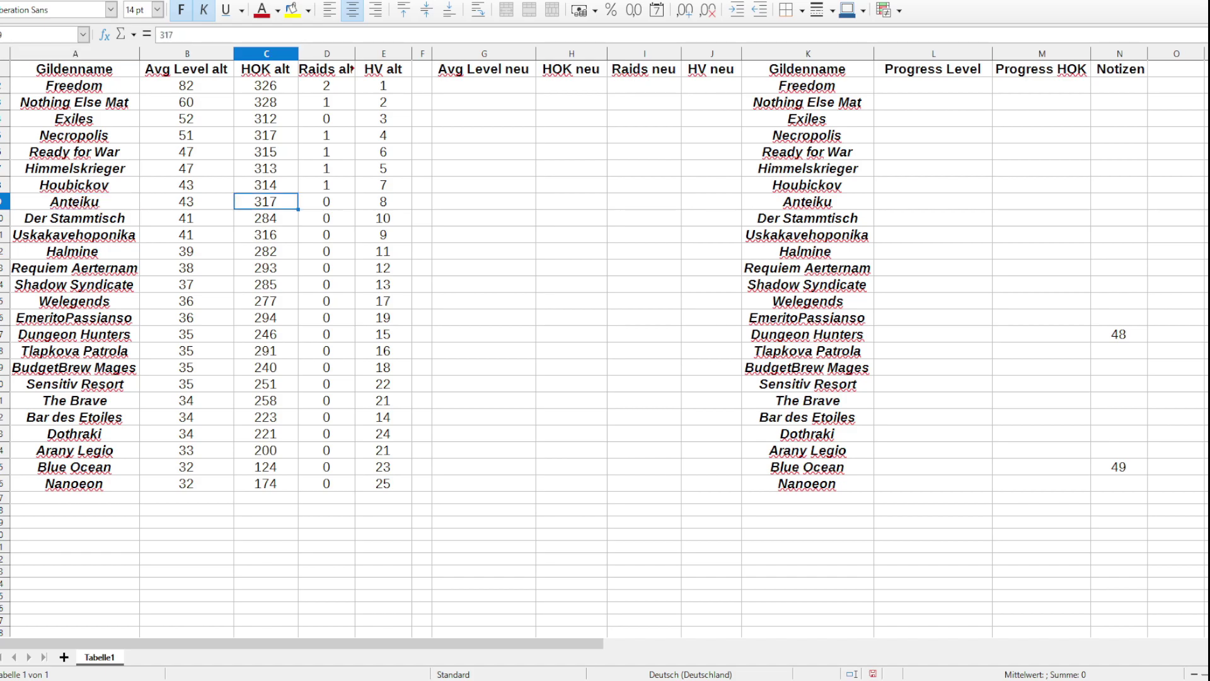
click(266, 118)
click(265, 185)
click(265, 202)
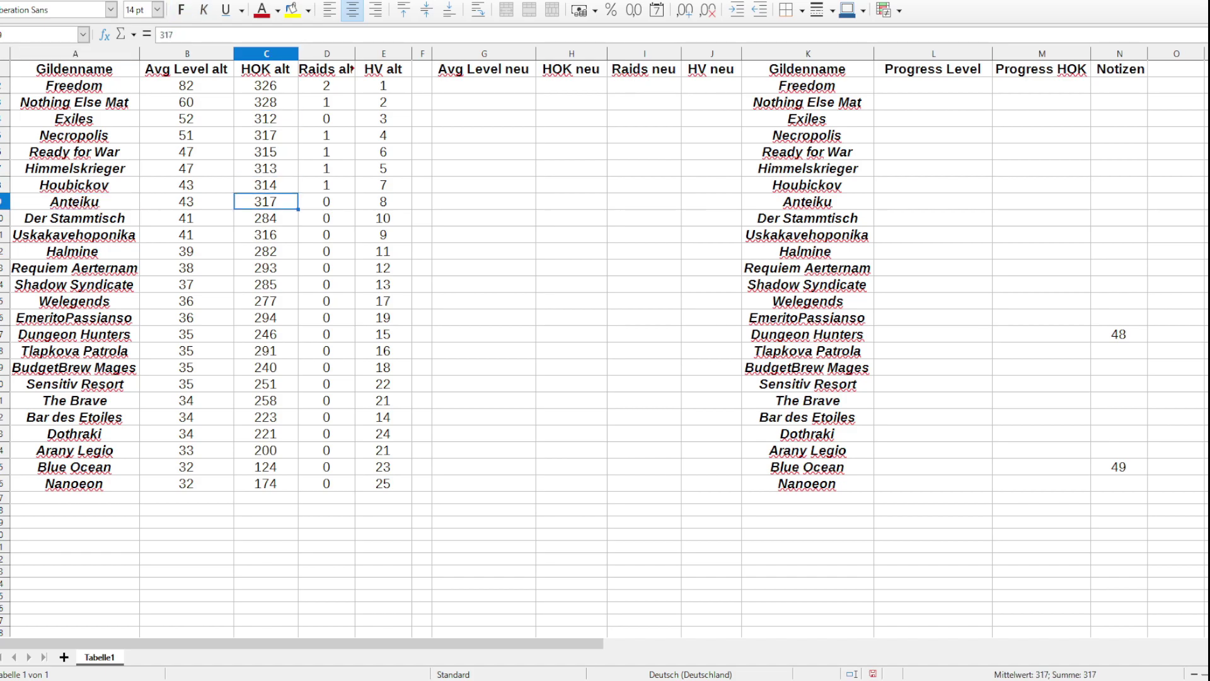
click(383, 185)
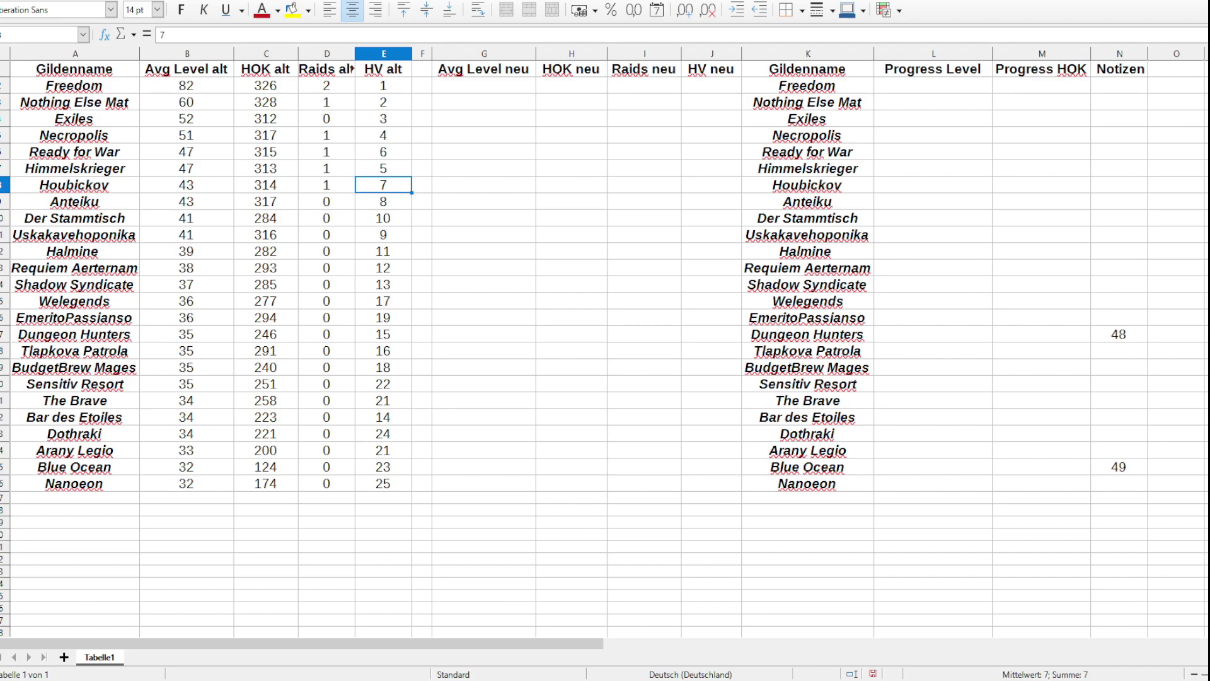
click(326, 186)
click(327, 201)
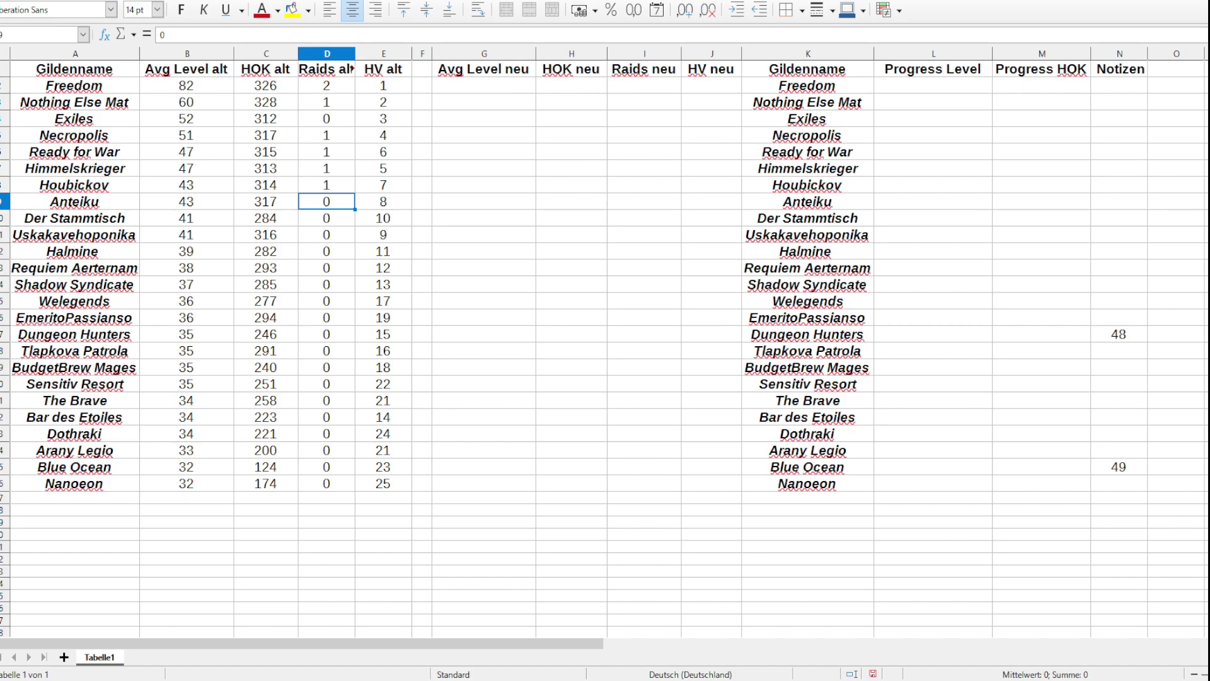
Step: Compare the old raids of Houbickov and Anteiku, then check Himmelskrieger's old raids
click(327, 186)
key(Down)
click(74, 185)
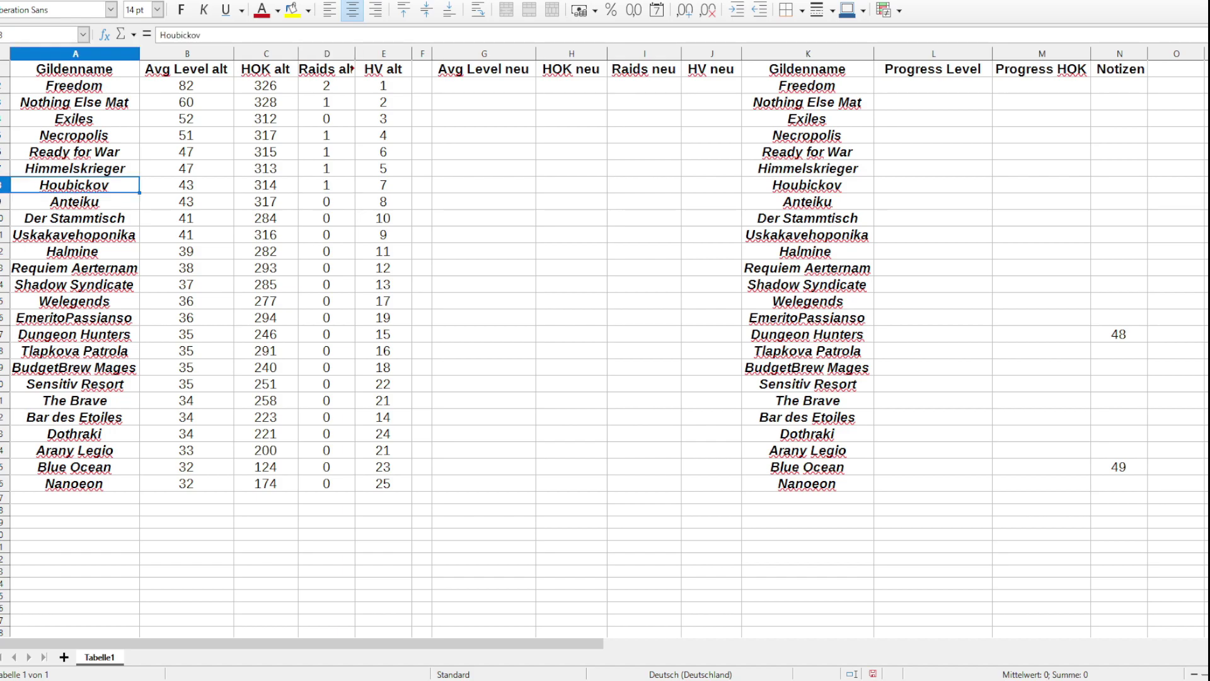
click(74, 169)
click(327, 169)
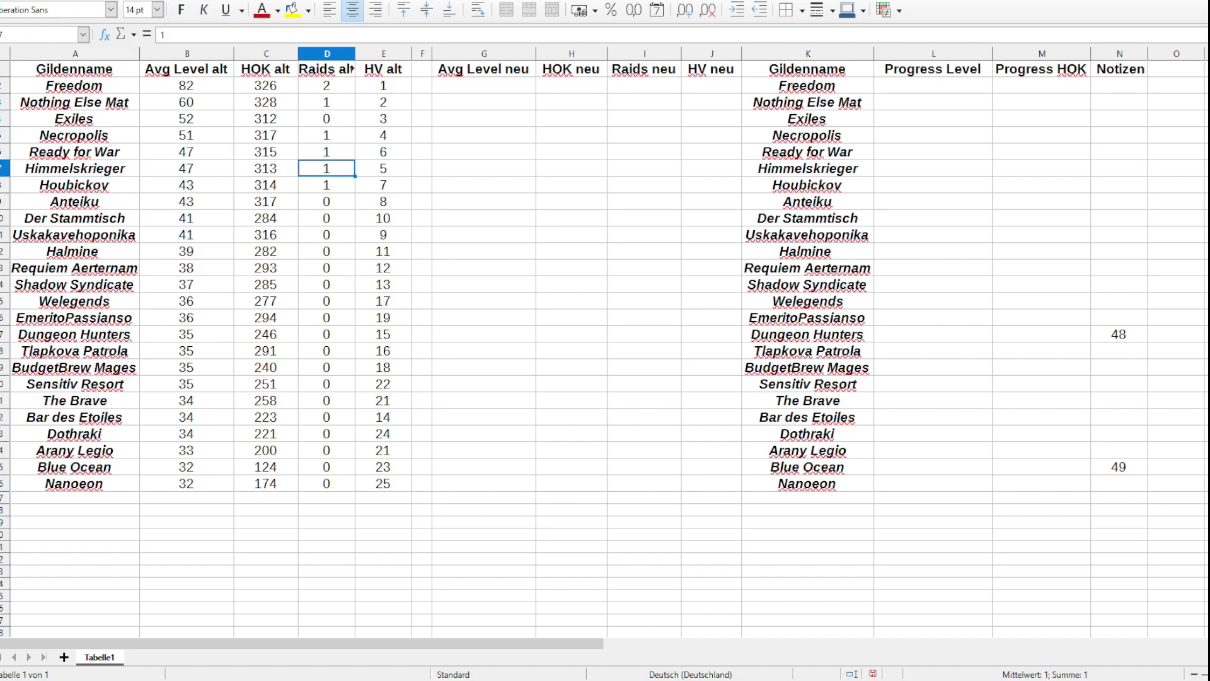
Step: Inspect Ready for War's old average level, HOK and HV values
click(186, 152)
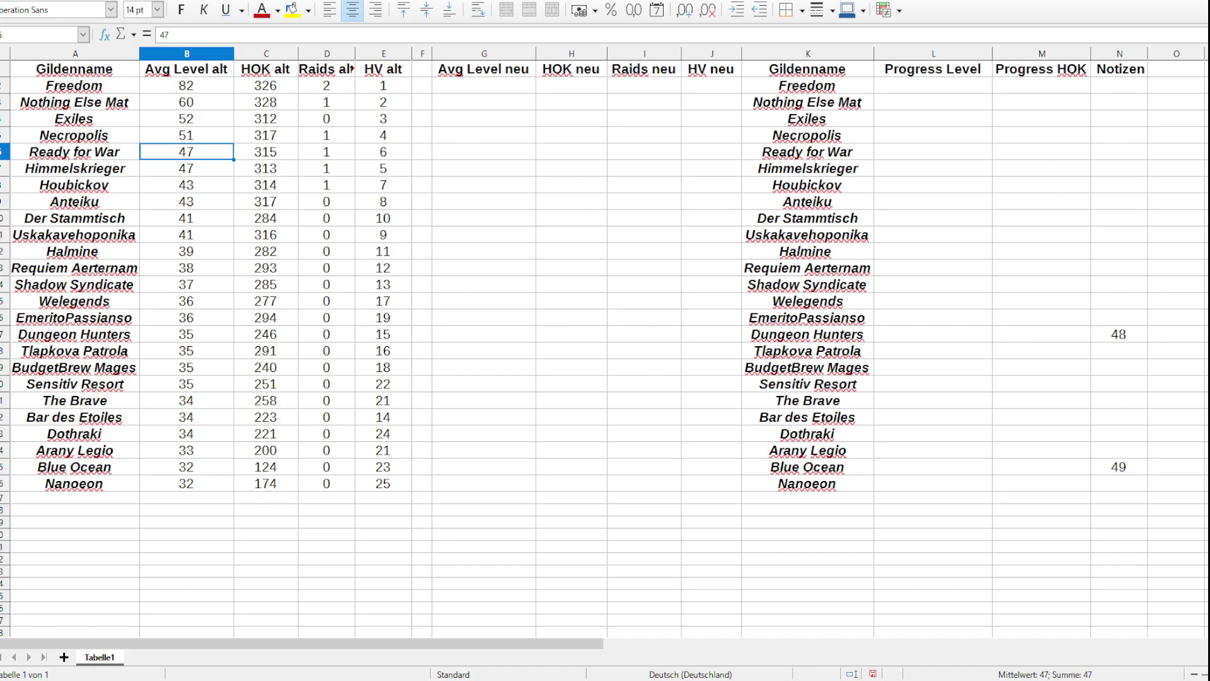
click(266, 151)
click(383, 152)
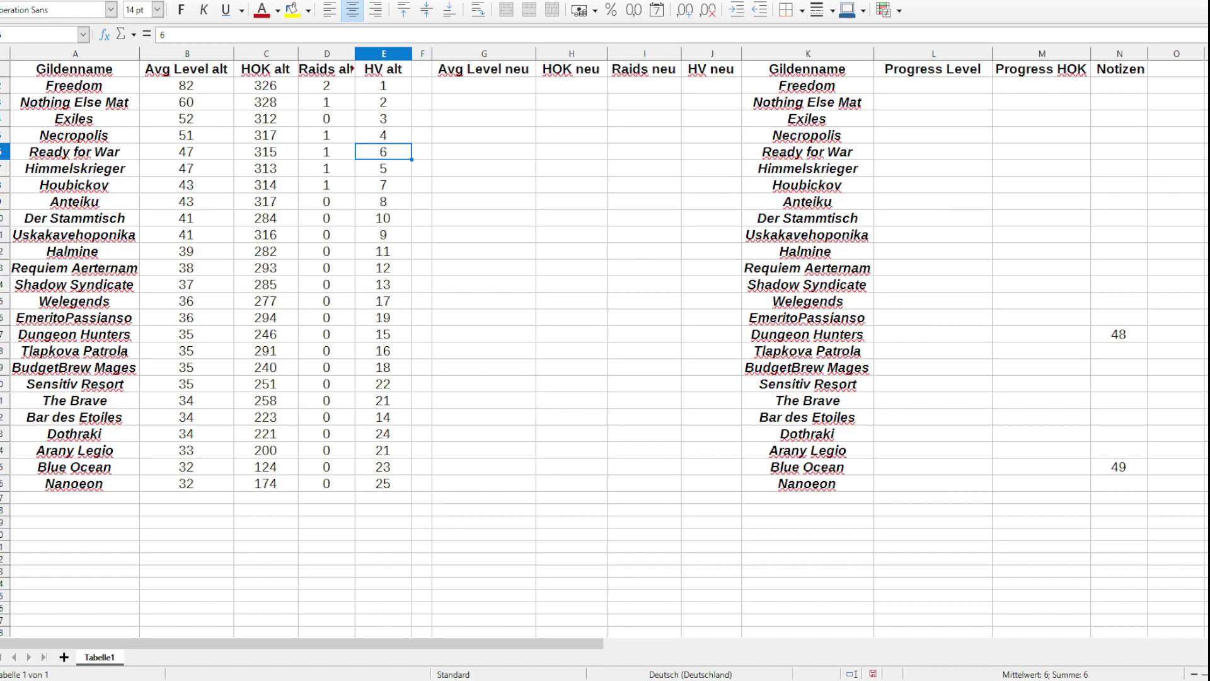
Step: Compare the old average level and old raids of Necropolis and Exiles
click(186, 136)
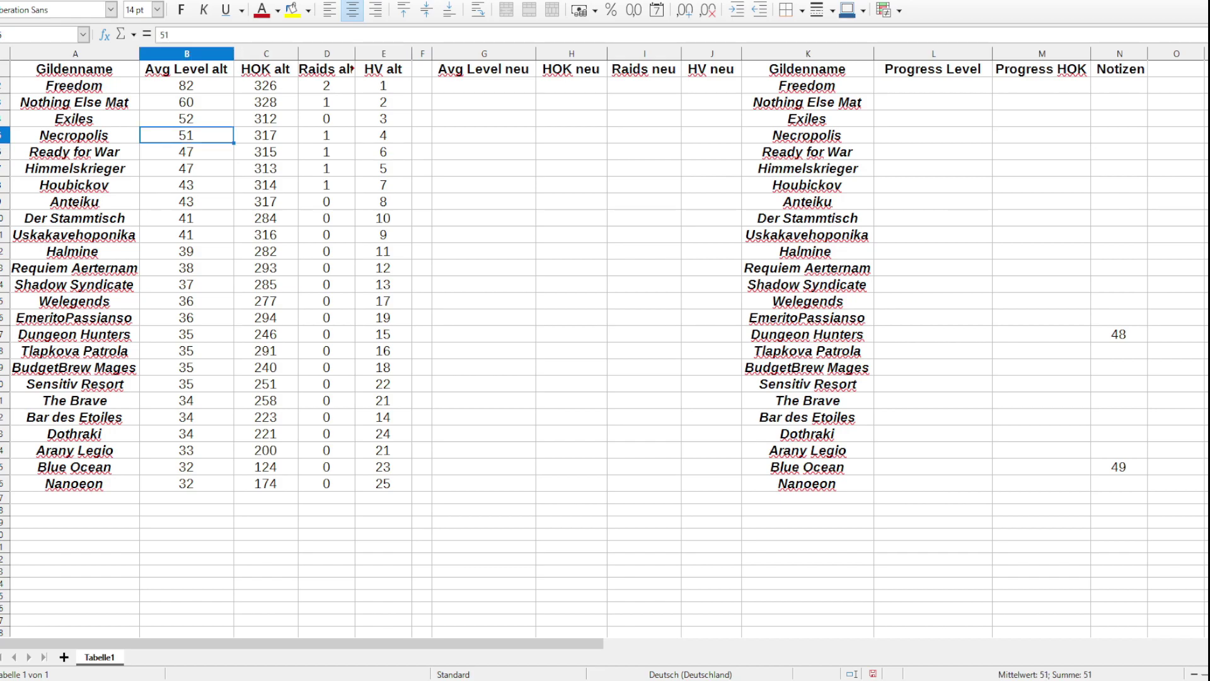
click(187, 118)
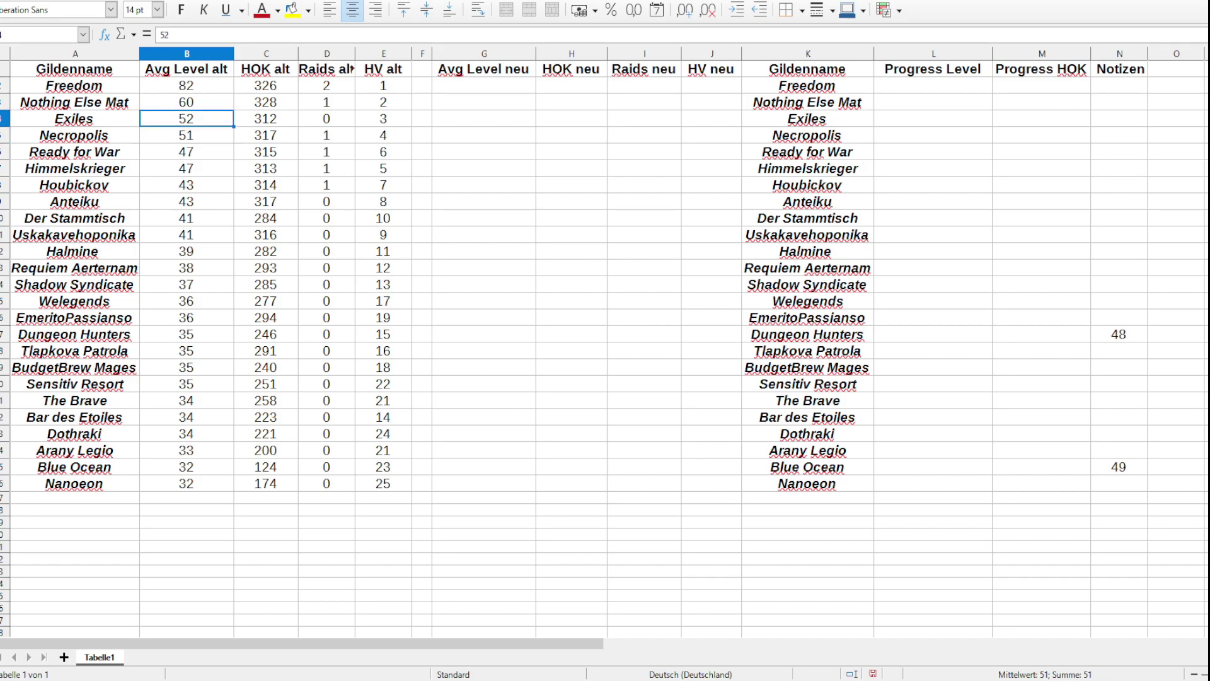
click(326, 136)
click(327, 119)
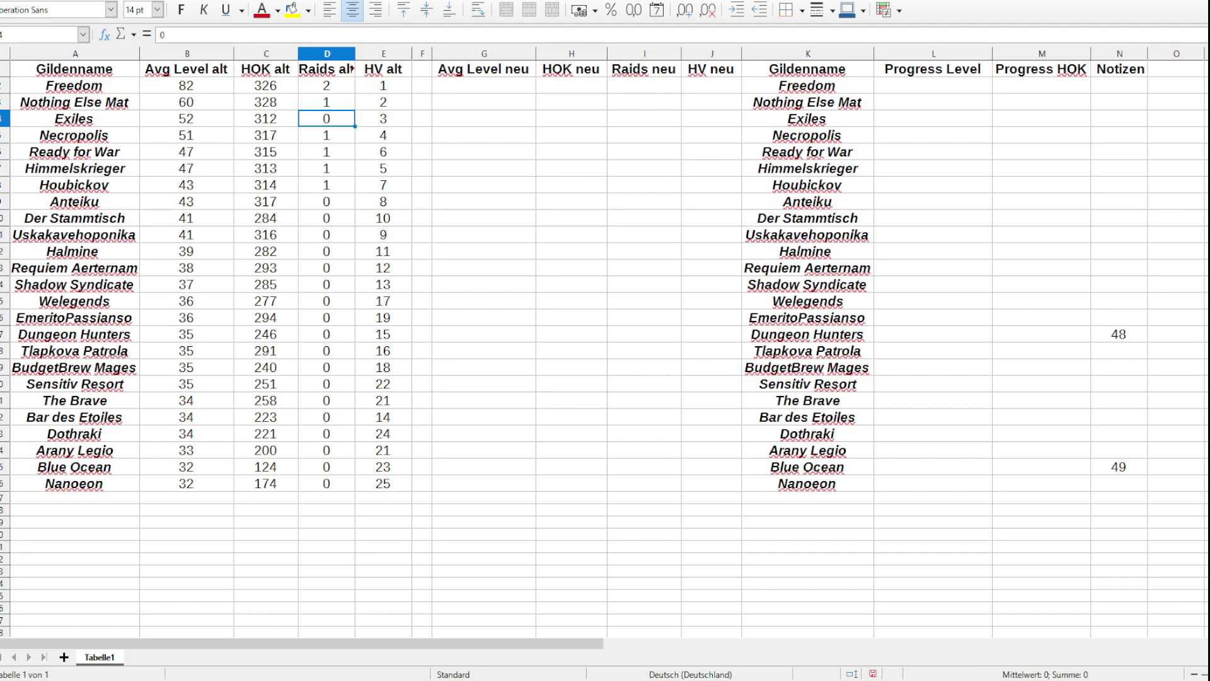
Step: Check Nothing Else Mat's old average level and HOK, along with Freedom's old average level
click(187, 102)
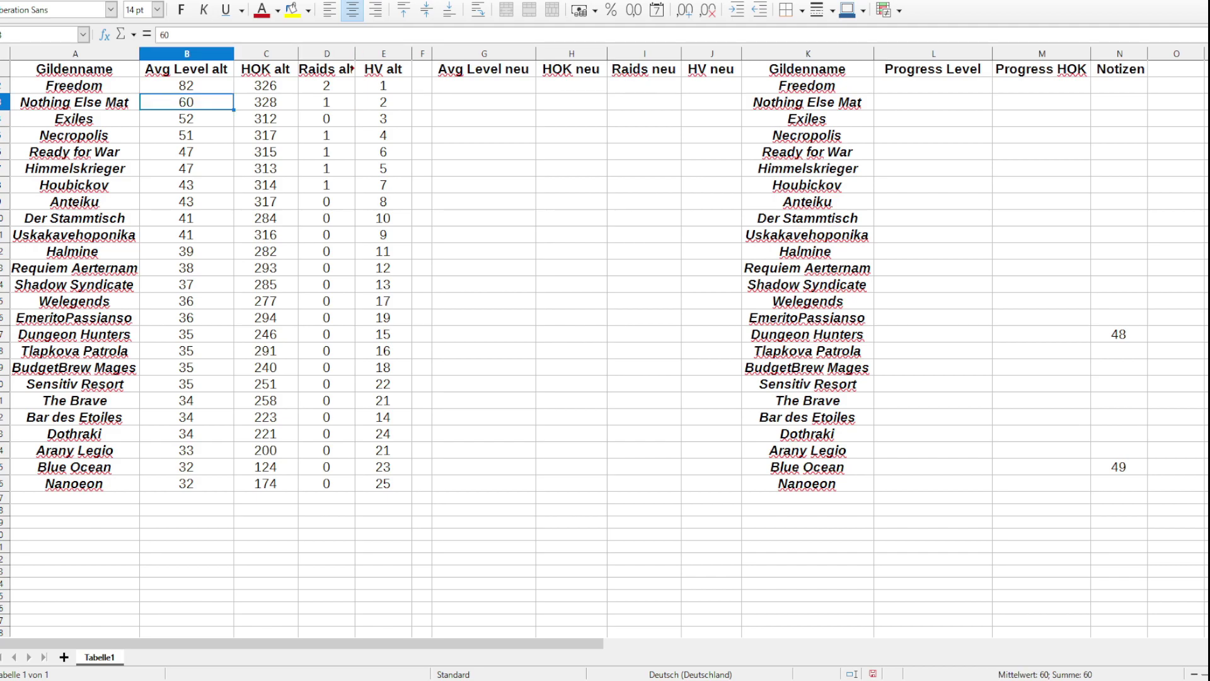
click(266, 102)
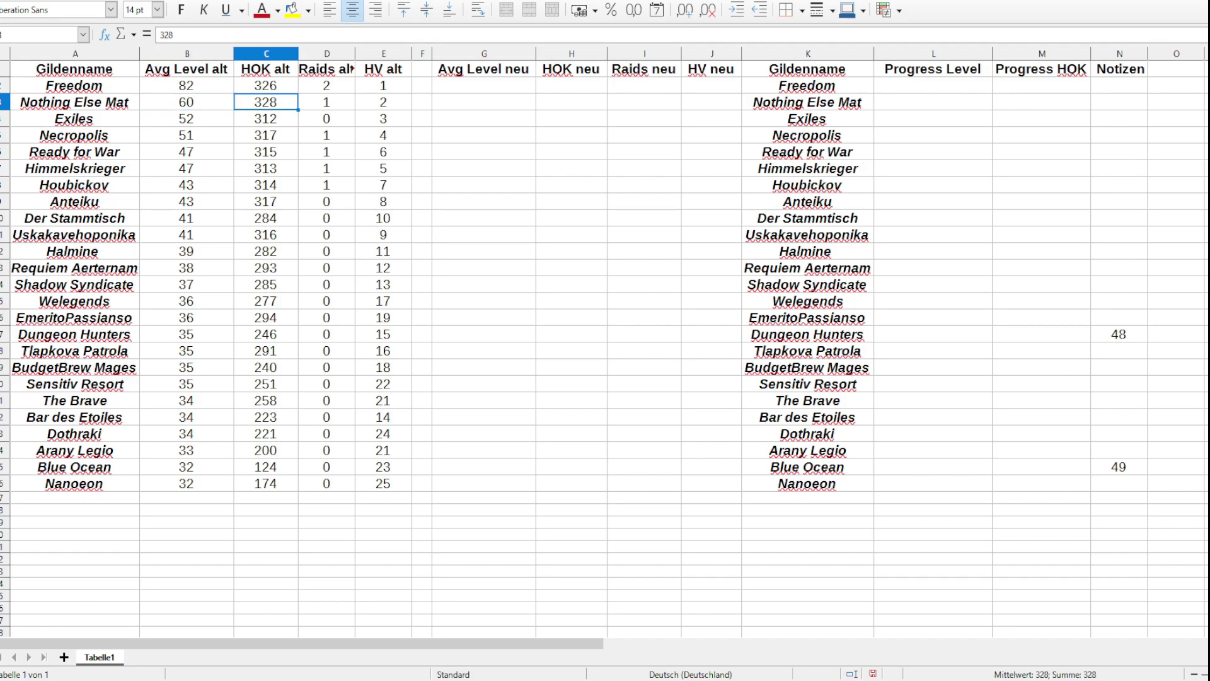
click(187, 86)
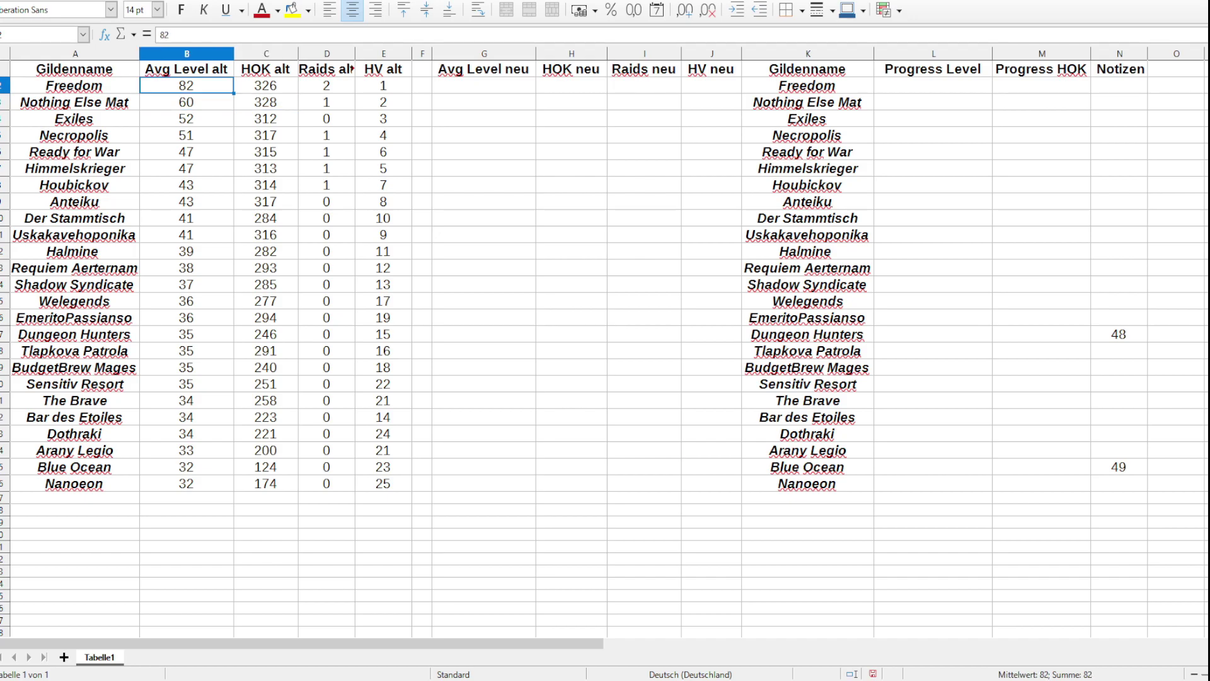